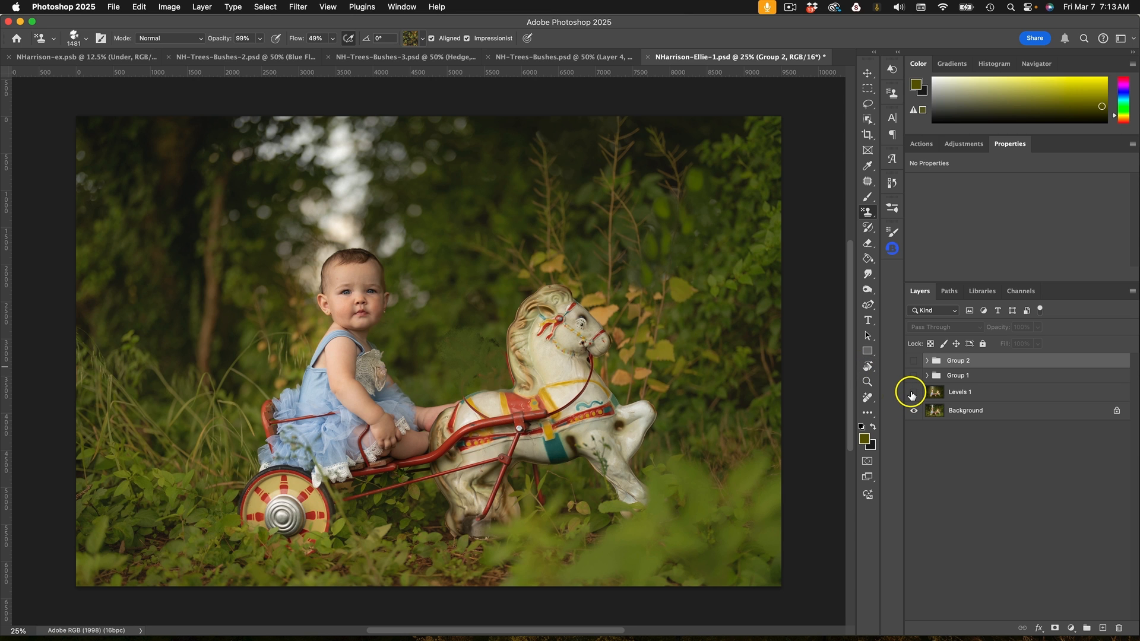
# - Compare the baby-and-horse image with and without the Levels 1 layer, leaving the layer visible
pyautogui.click(913, 393)
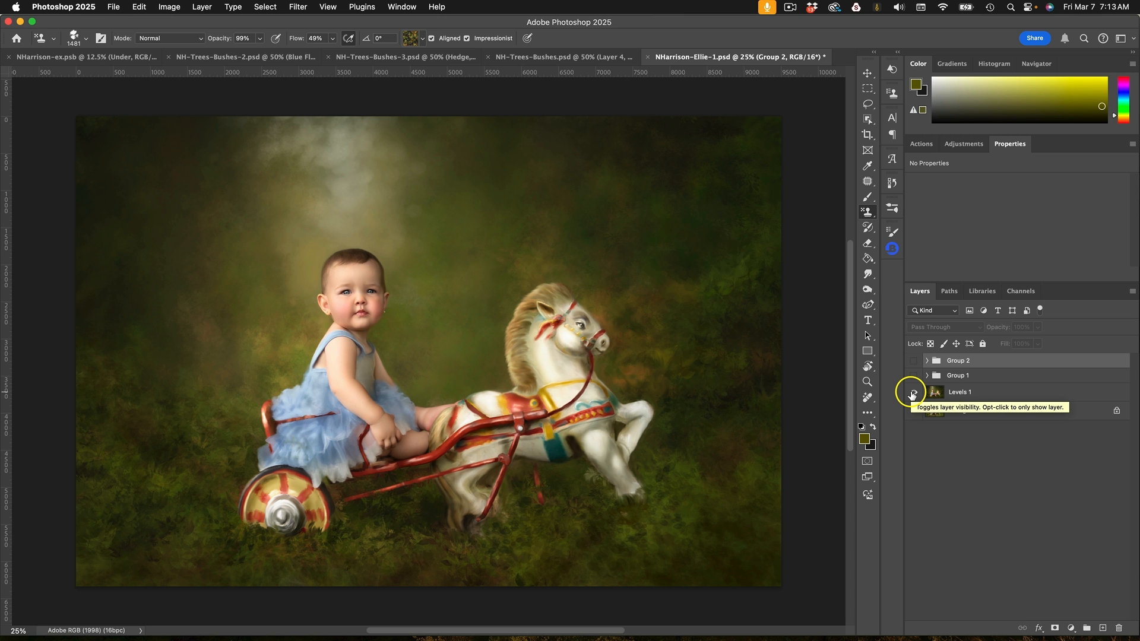
pyautogui.click(912, 394)
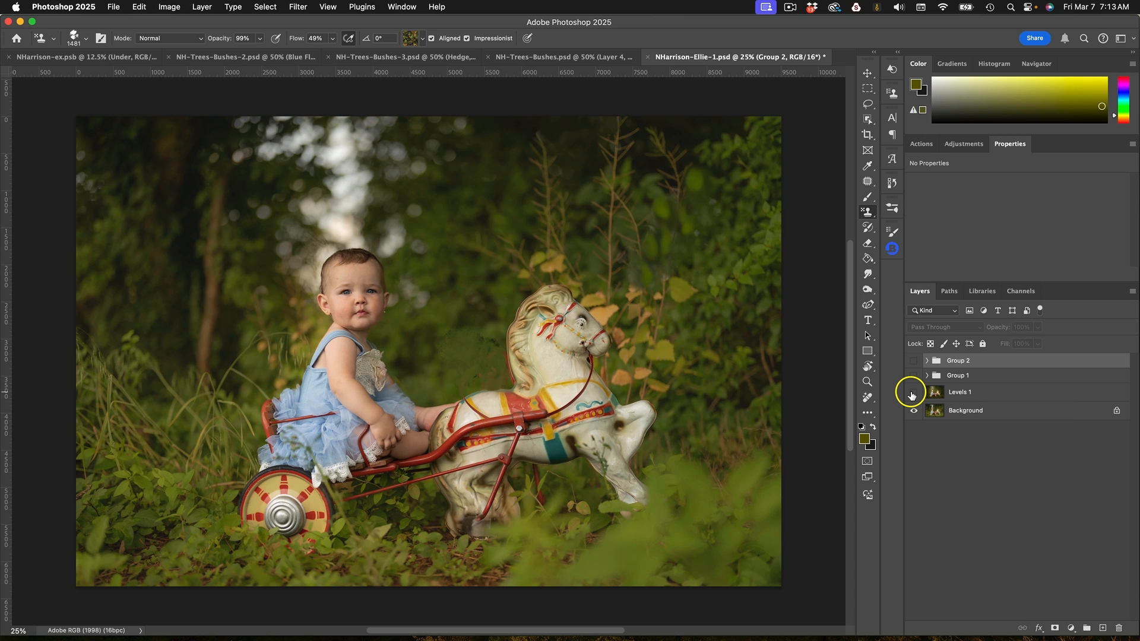
pyautogui.click(912, 394)
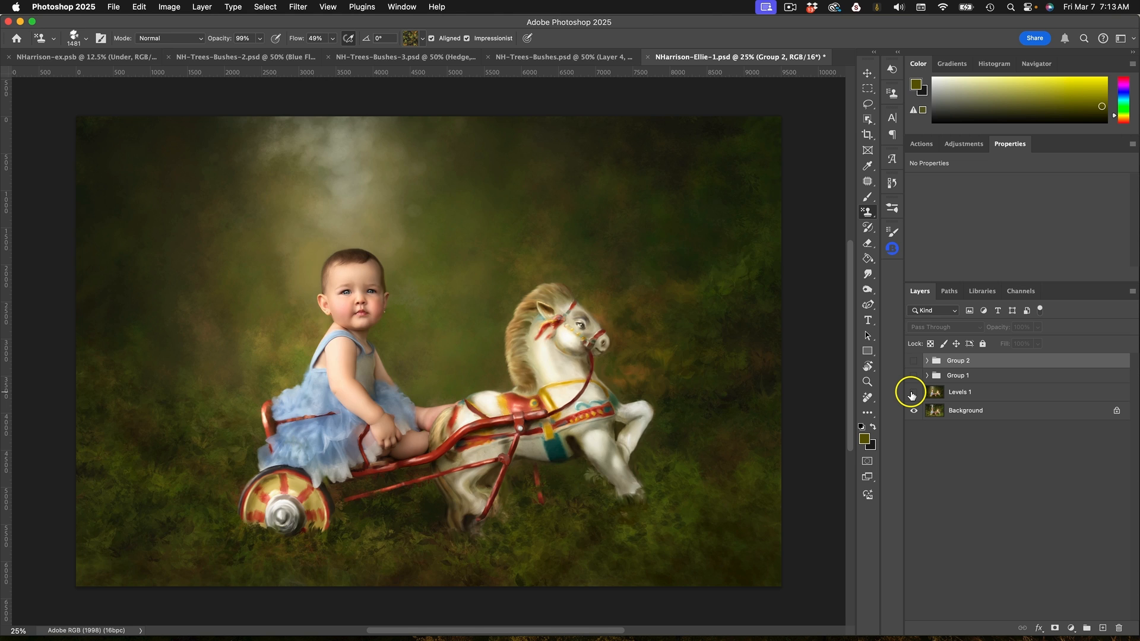
pyautogui.click(912, 394)
pyautogui.click(912, 395)
pyautogui.click(913, 394)
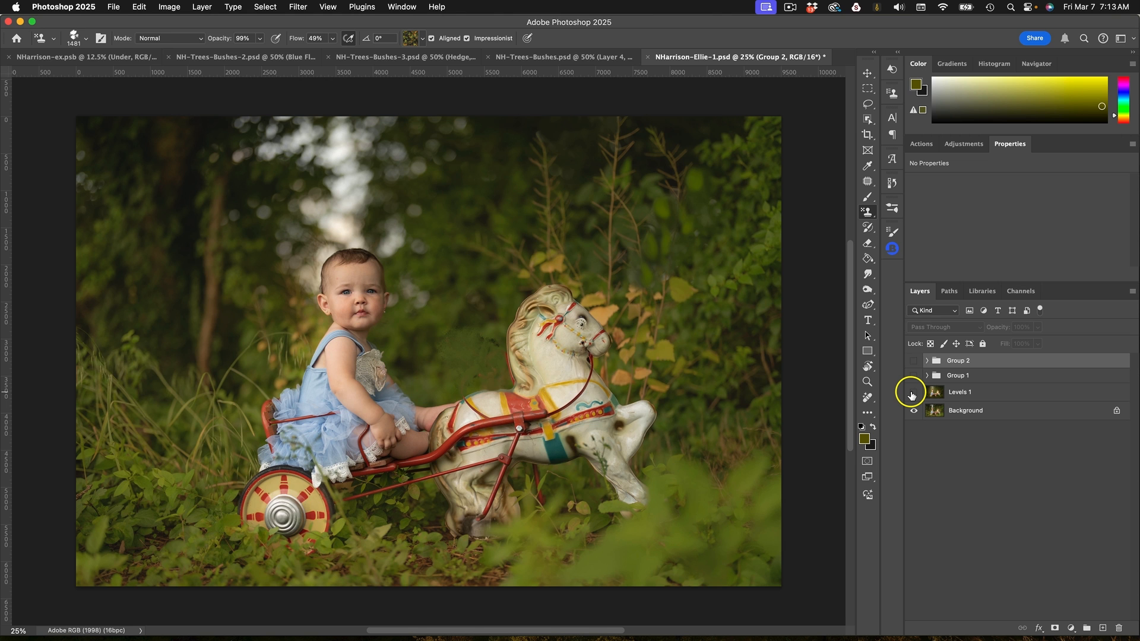
pyautogui.click(912, 394)
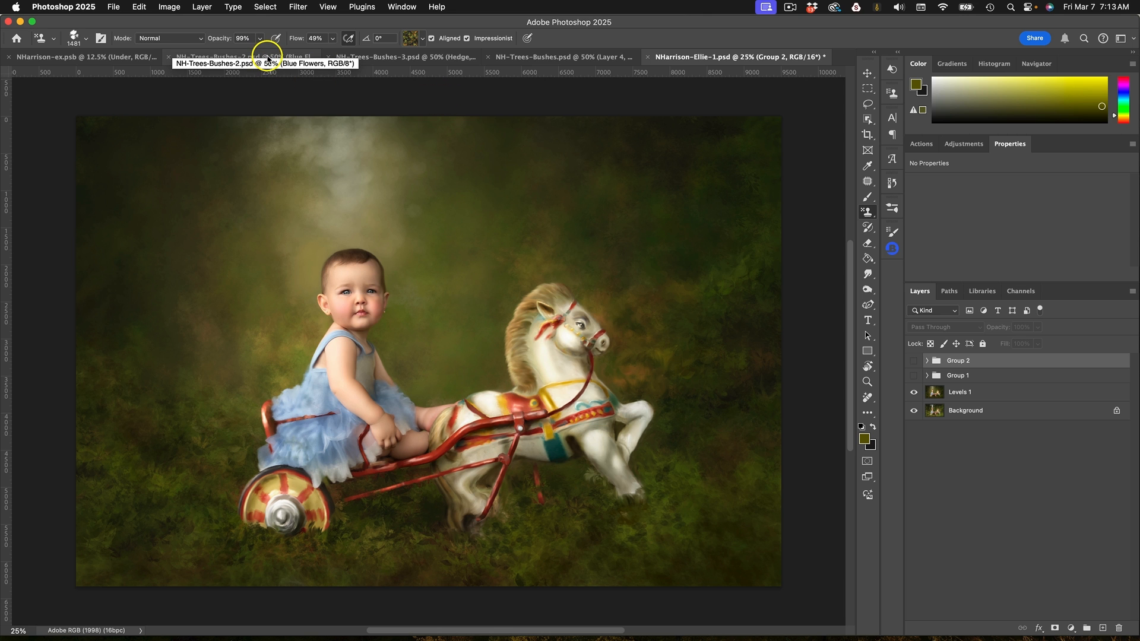
# - Review the painted trees, bushes and flowers in the three NH-Trees-Bushes documents, then return to the baby-and-horse document
pyautogui.click(267, 58)
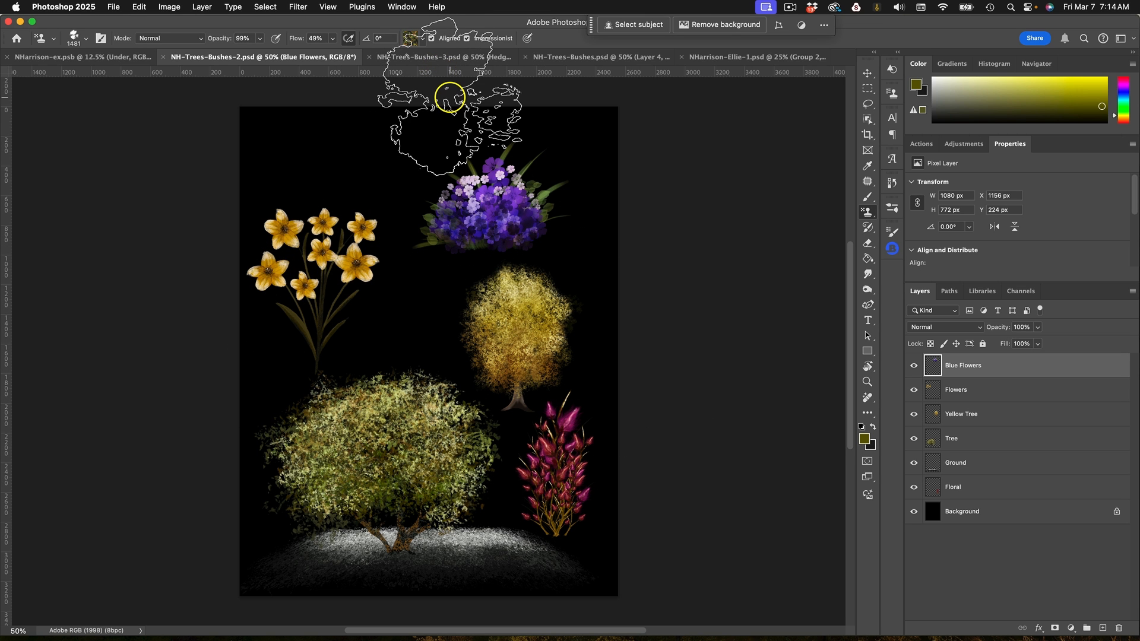
pyautogui.click(445, 57)
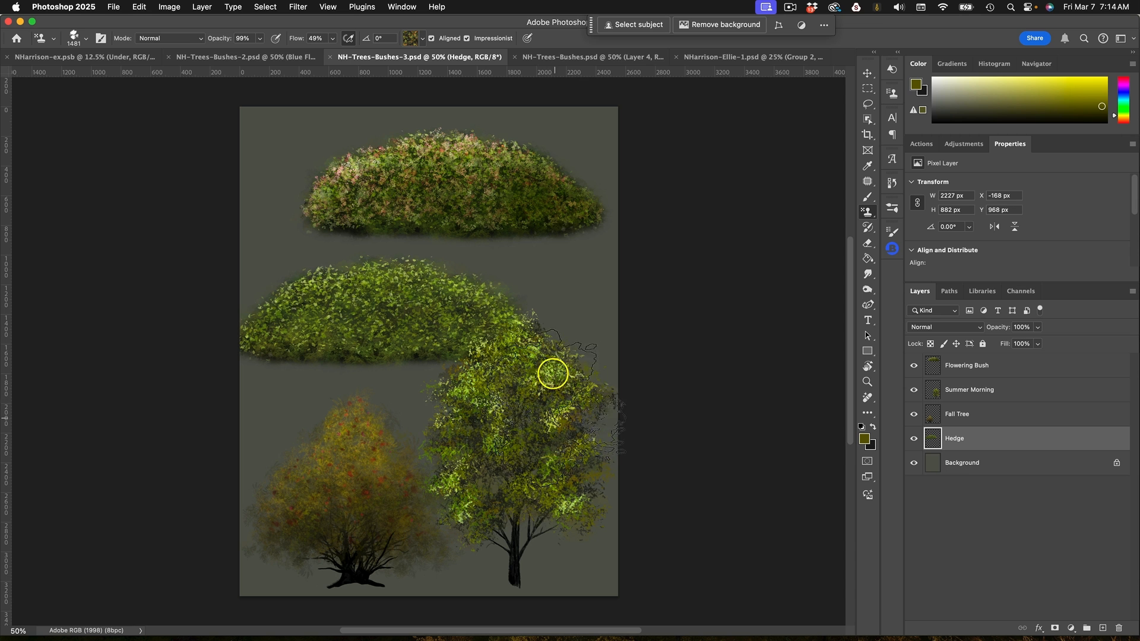
pyautogui.click(580, 57)
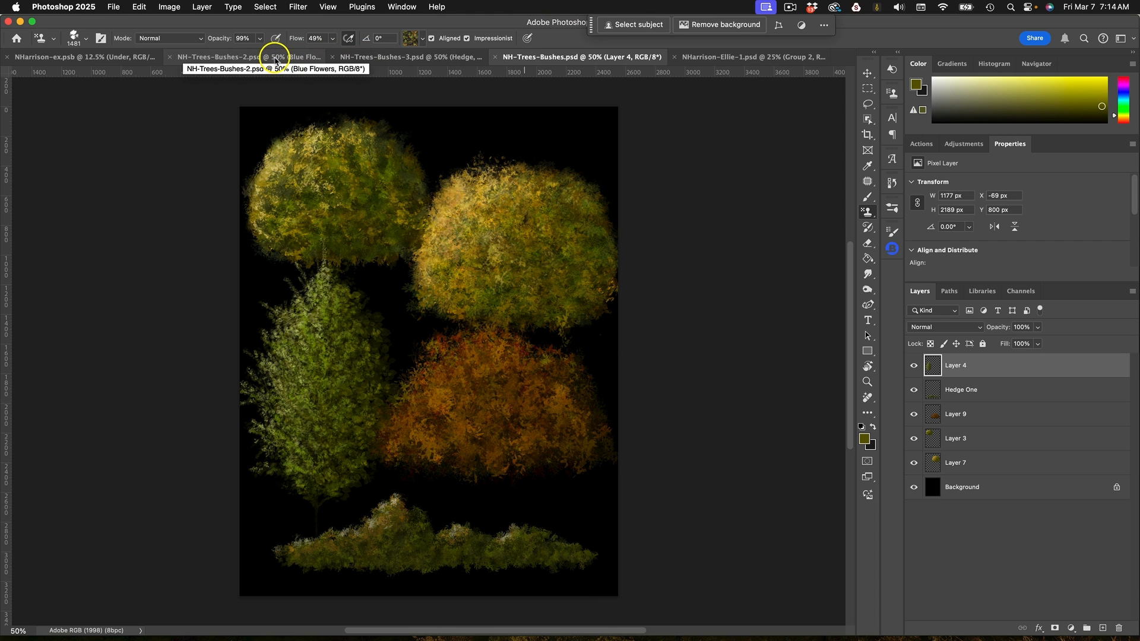
pyautogui.click(730, 57)
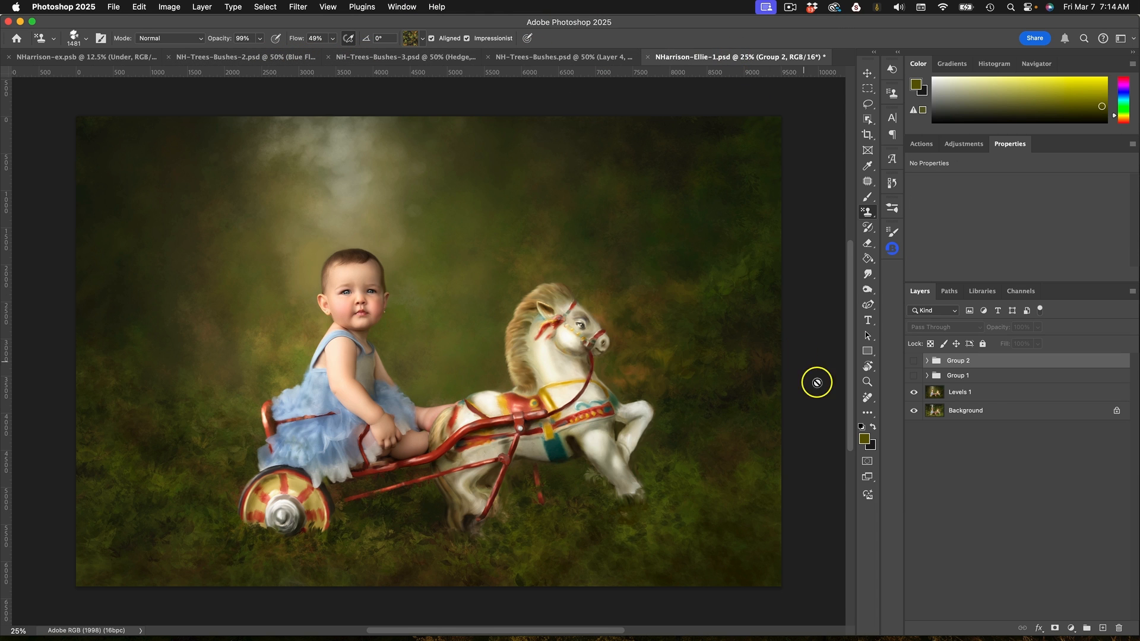
# - Show and expand Group 1, and hide all six layers inside it from Hedge One copy to Layer 4
pyautogui.click(914, 375)
pyautogui.click(927, 375)
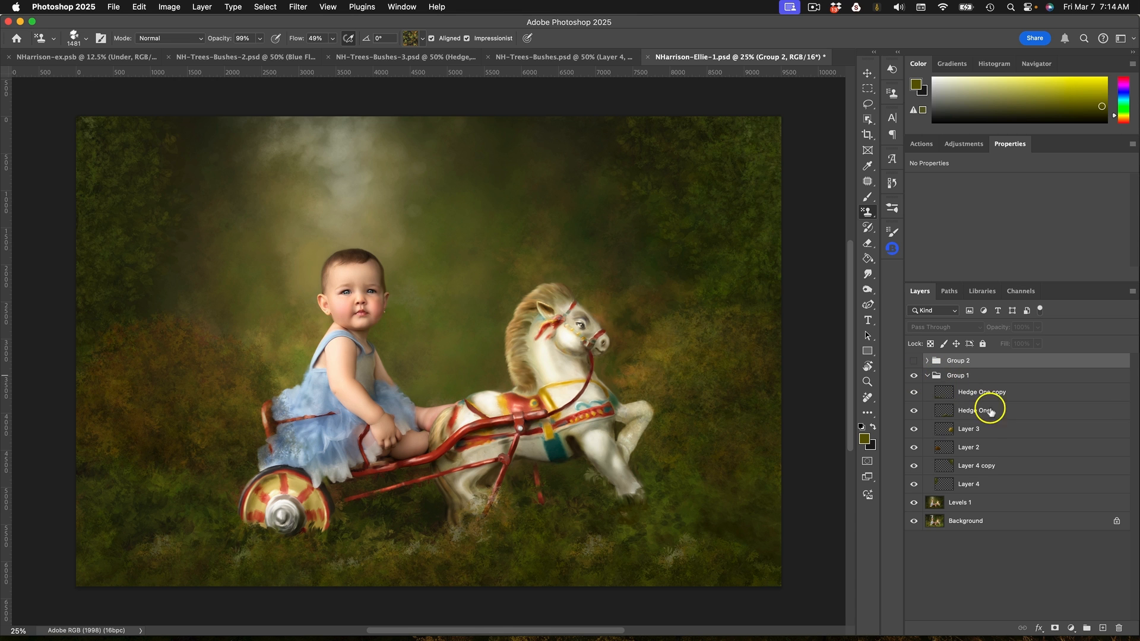
pyautogui.moveTo(914, 391); pyautogui.dragTo(914, 483)
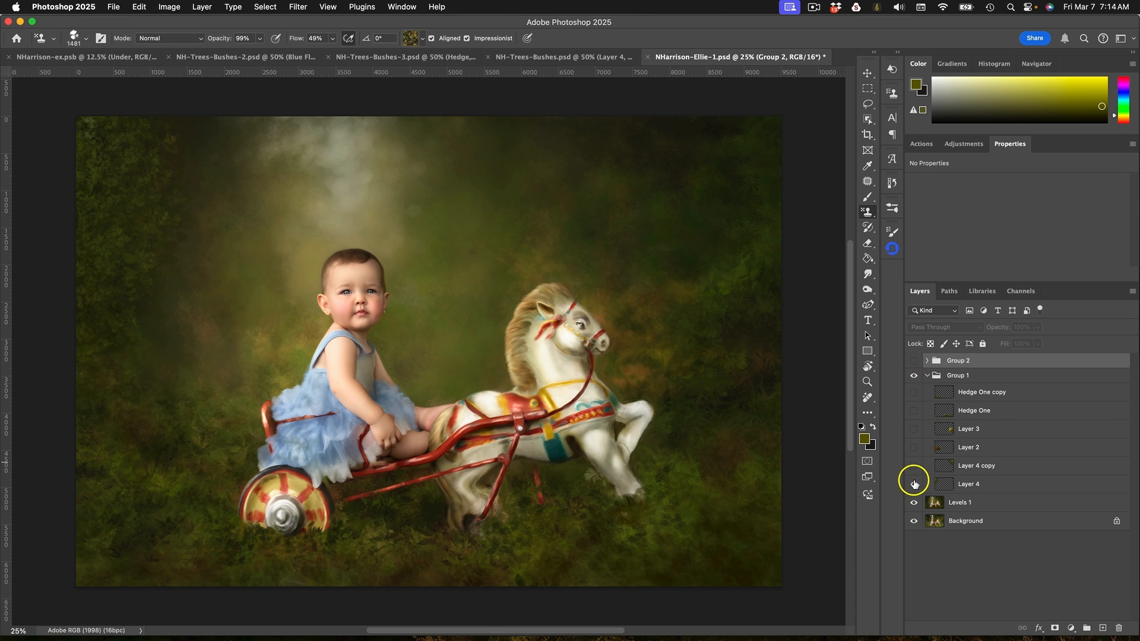
# - Turn Layer 4 and Layer 4 copy in Group 1 on and off to compare, leaving both visible
pyautogui.click(914, 484)
pyautogui.click(914, 484)
pyautogui.click(915, 484)
pyautogui.click(914, 484)
pyautogui.click(914, 465)
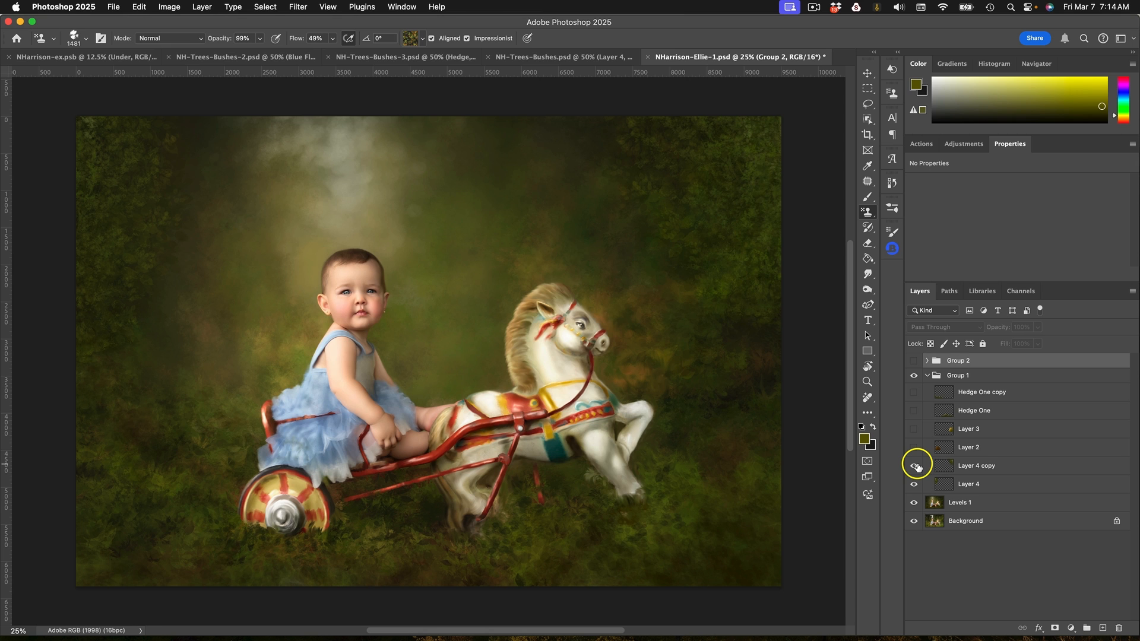
pyautogui.click(914, 466)
# - Toggle Layer 2 and Layer 3 in Group 1 to compare their effect, leaving both visible
pyautogui.click(915, 447)
pyautogui.click(914, 447)
pyautogui.click(914, 447)
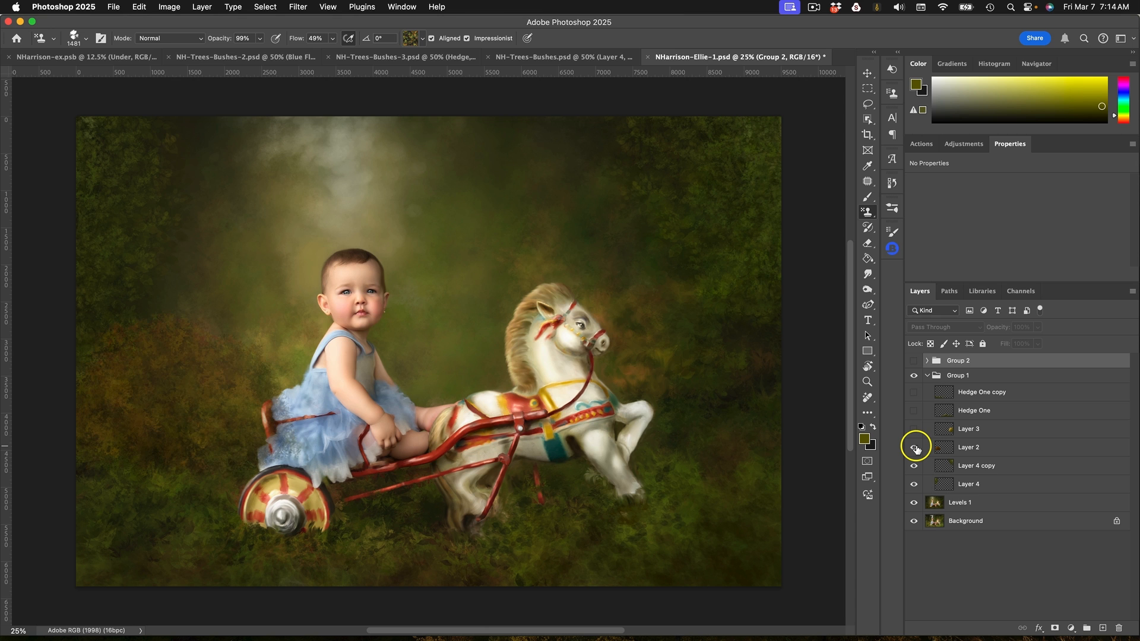
pyautogui.click(914, 447)
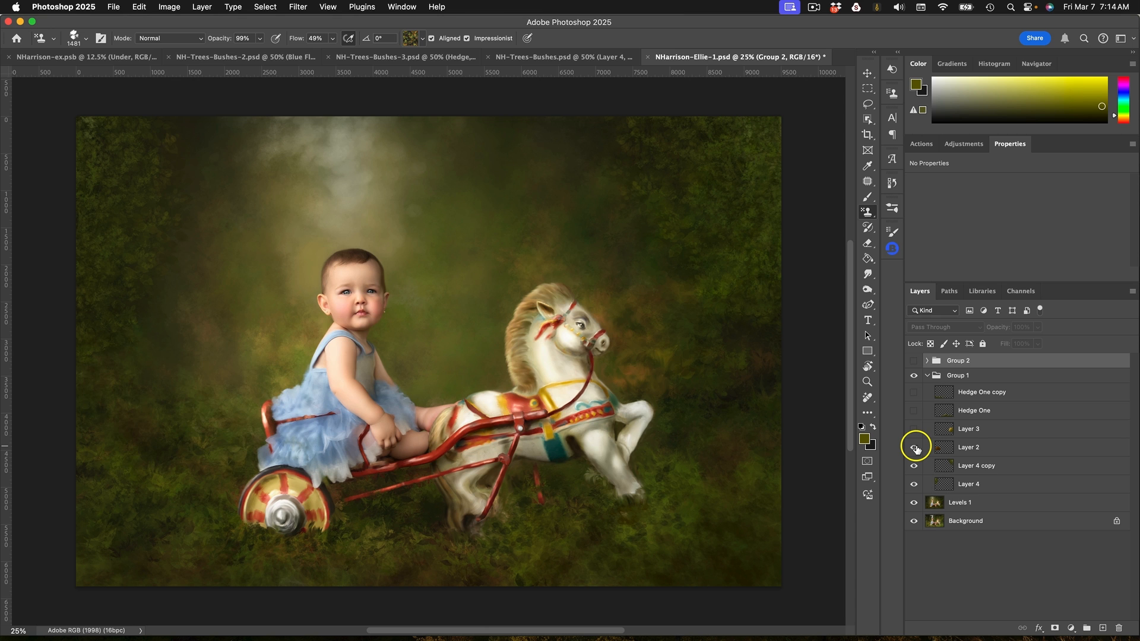
pyautogui.click(914, 447)
pyautogui.click(915, 447)
pyautogui.click(915, 447)
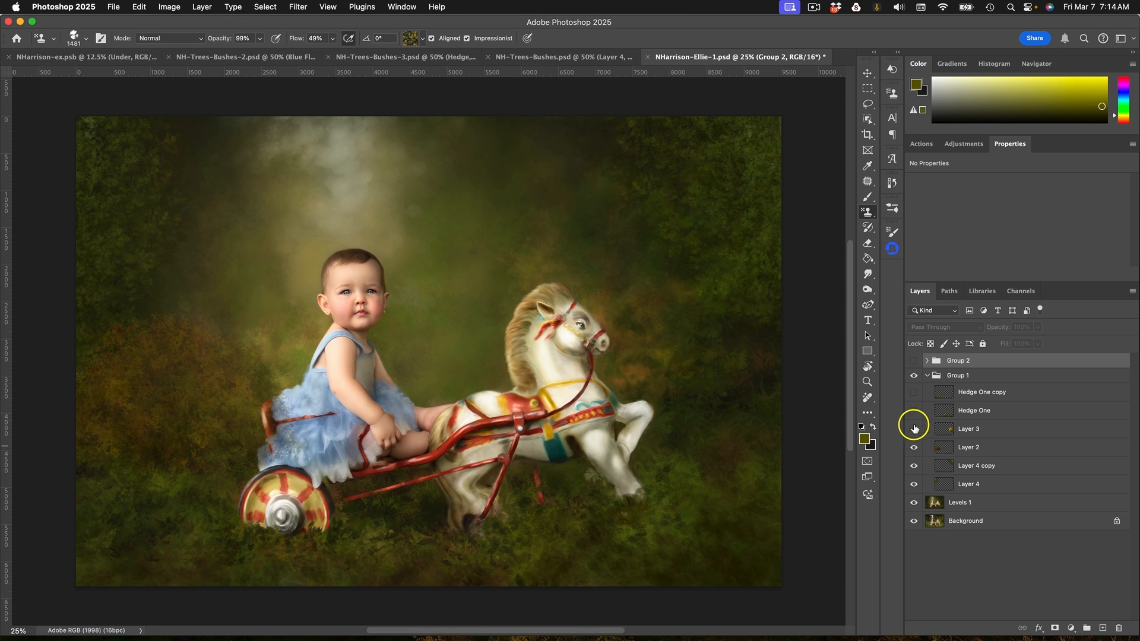
pyautogui.click(914, 430)
pyautogui.click(914, 430)
pyautogui.click(914, 430)
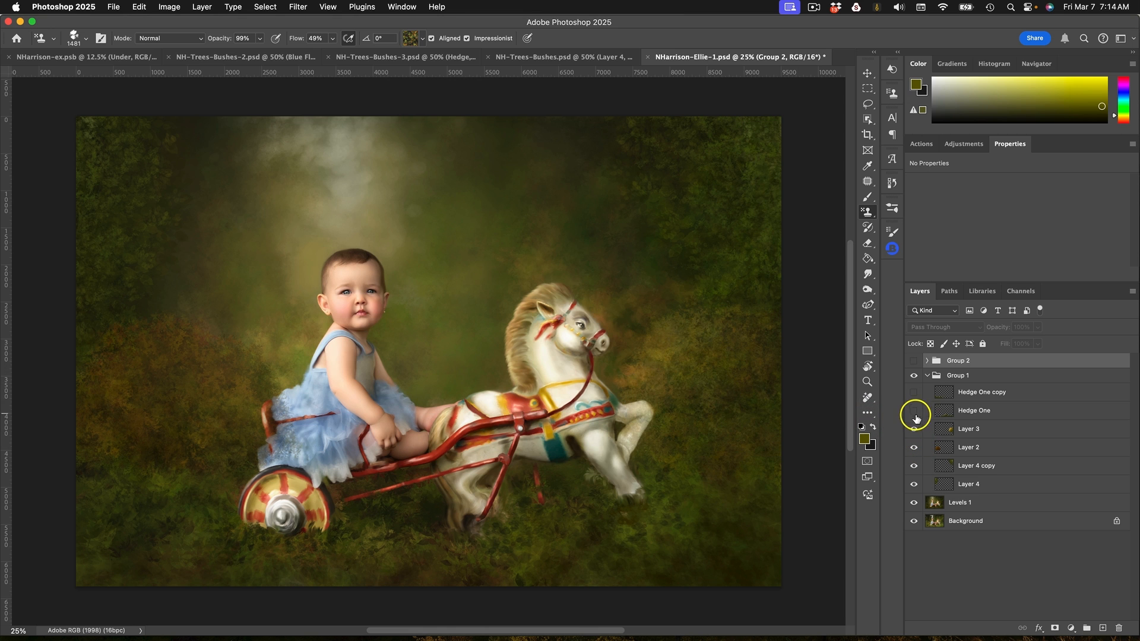
# - Toggle Hedge One and Hedge One copy to compare the foreground foliage, leaving both visible
pyautogui.click(913, 410)
pyautogui.click(913, 411)
pyautogui.click(913, 410)
pyautogui.click(912, 410)
pyautogui.click(912, 411)
pyautogui.click(914, 393)
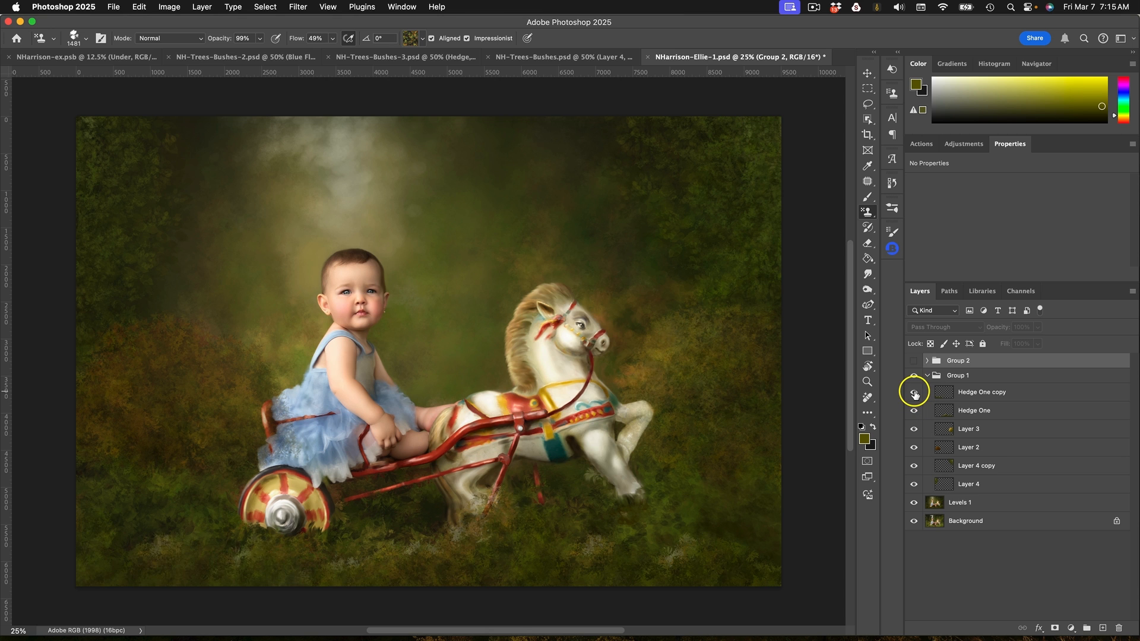
pyautogui.click(914, 394)
pyautogui.click(914, 394)
# - Compare the image with and without Group 2, leaving the group visible
pyautogui.click(913, 361)
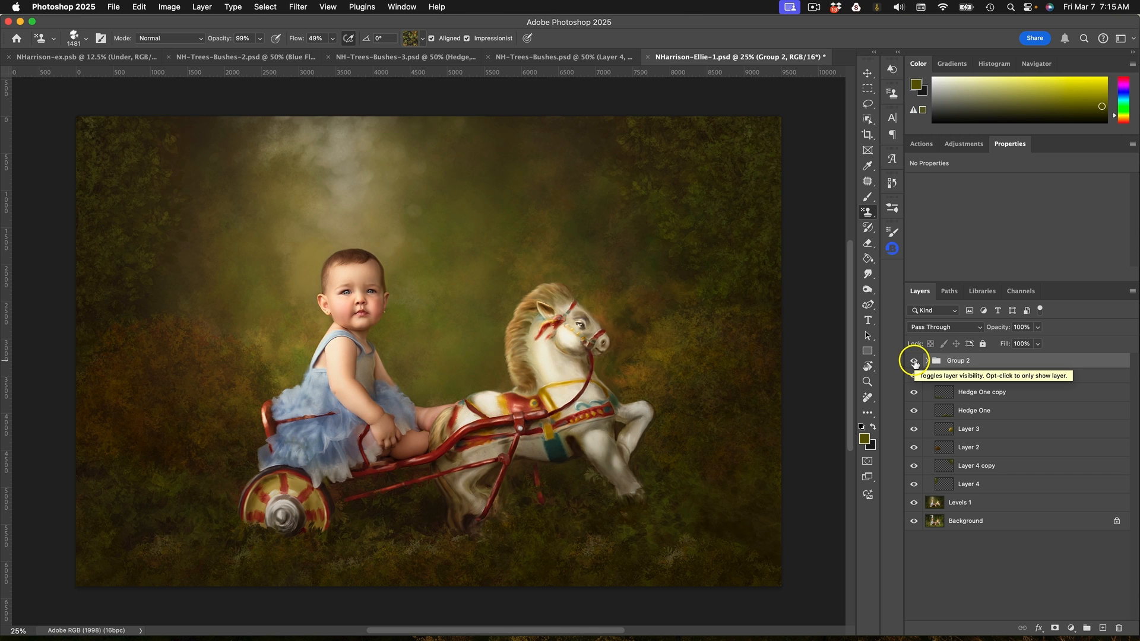
pyautogui.click(914, 361)
pyautogui.click(914, 362)
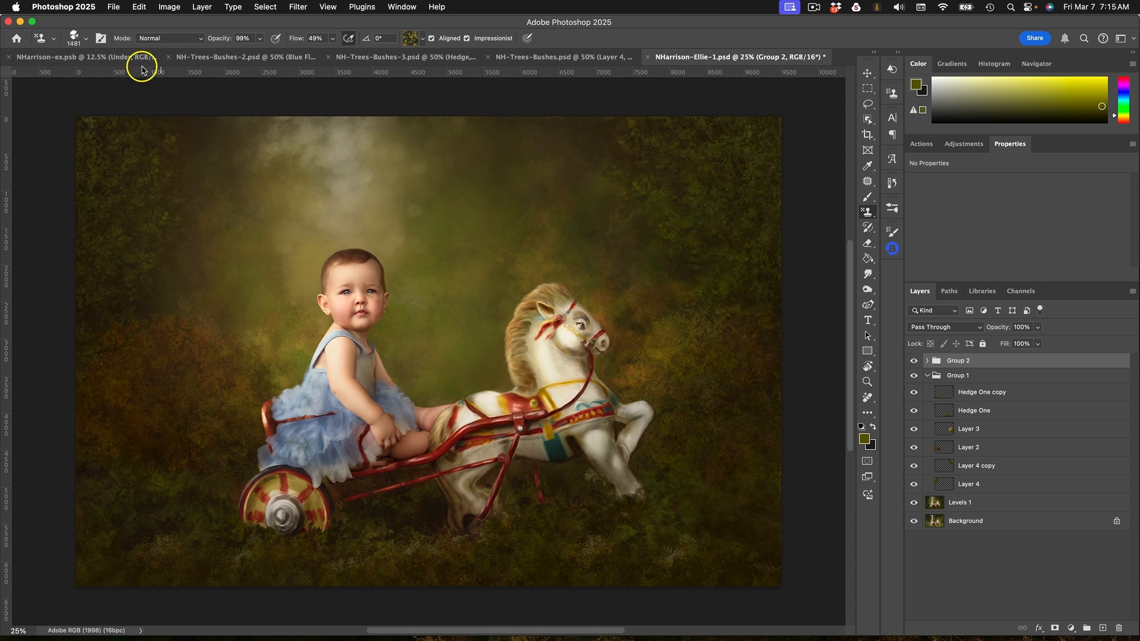
# - Switch to the document with the standing girl's portrait and show Layer 10 copy
pyautogui.click(105, 58)
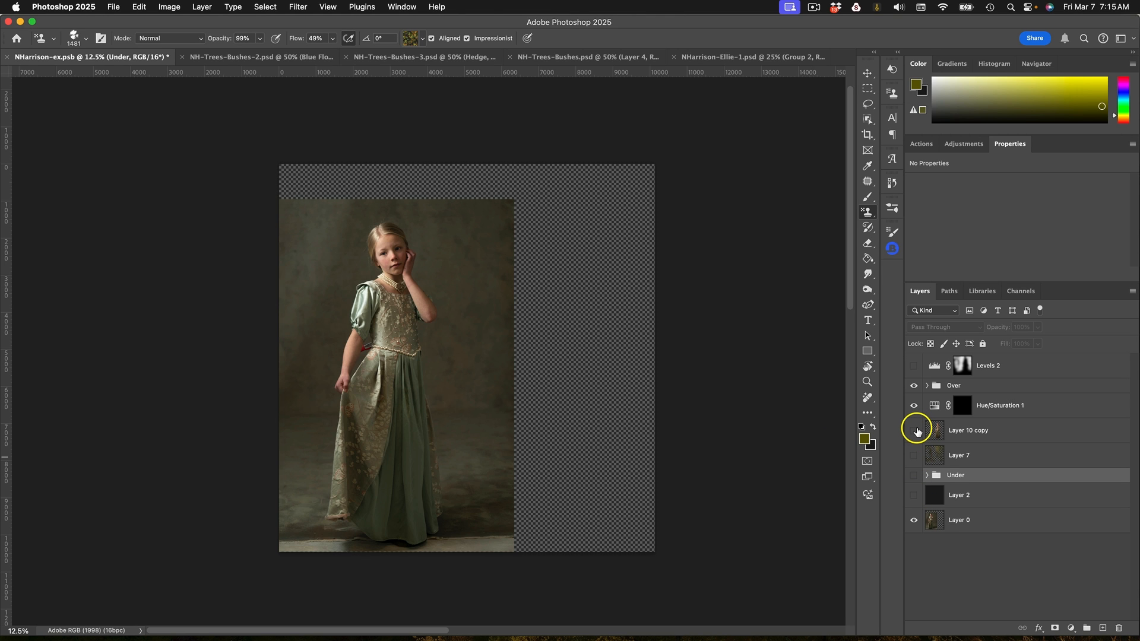
pyautogui.click(915, 430)
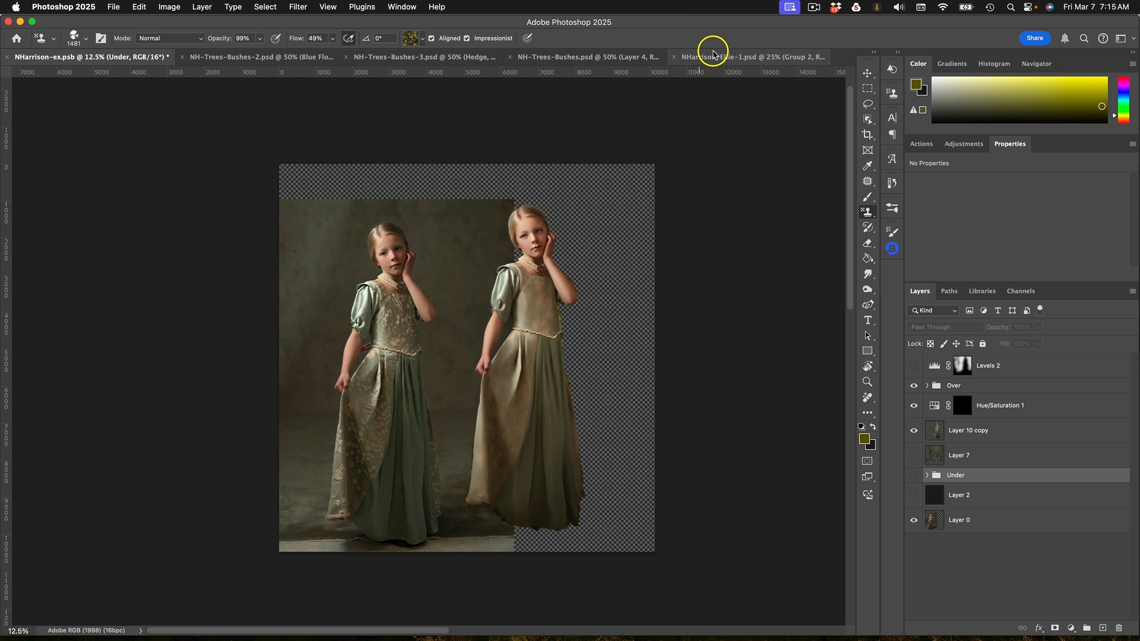
# - Return to the baby-and-horse document and check the effect of Group 2 by toggling its visibility
pyautogui.click(713, 55)
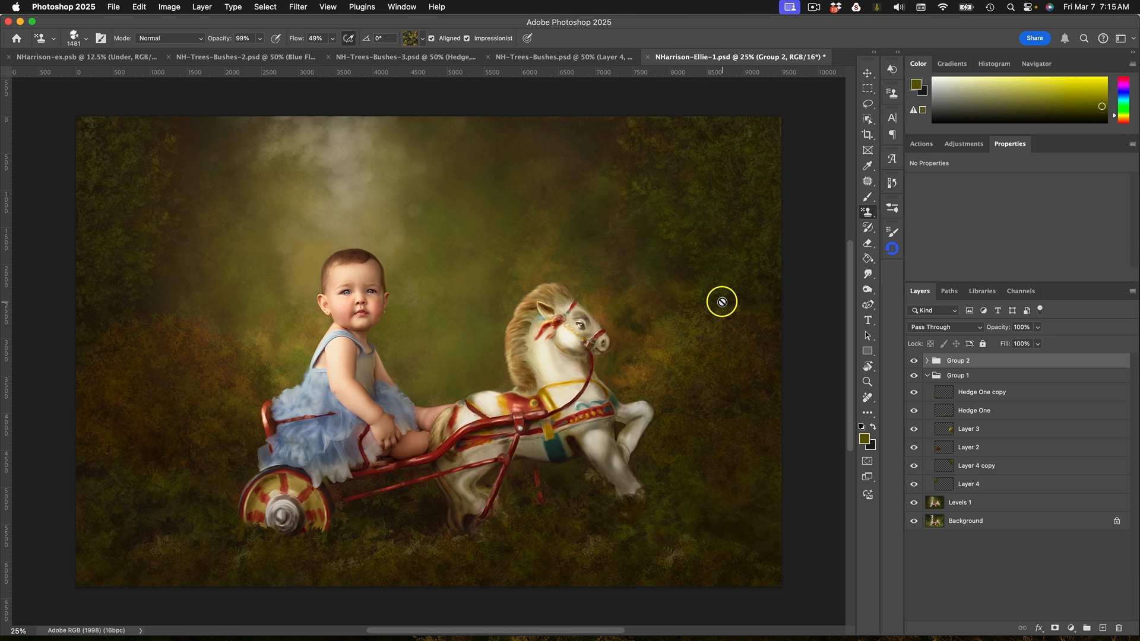
pyautogui.click(914, 361)
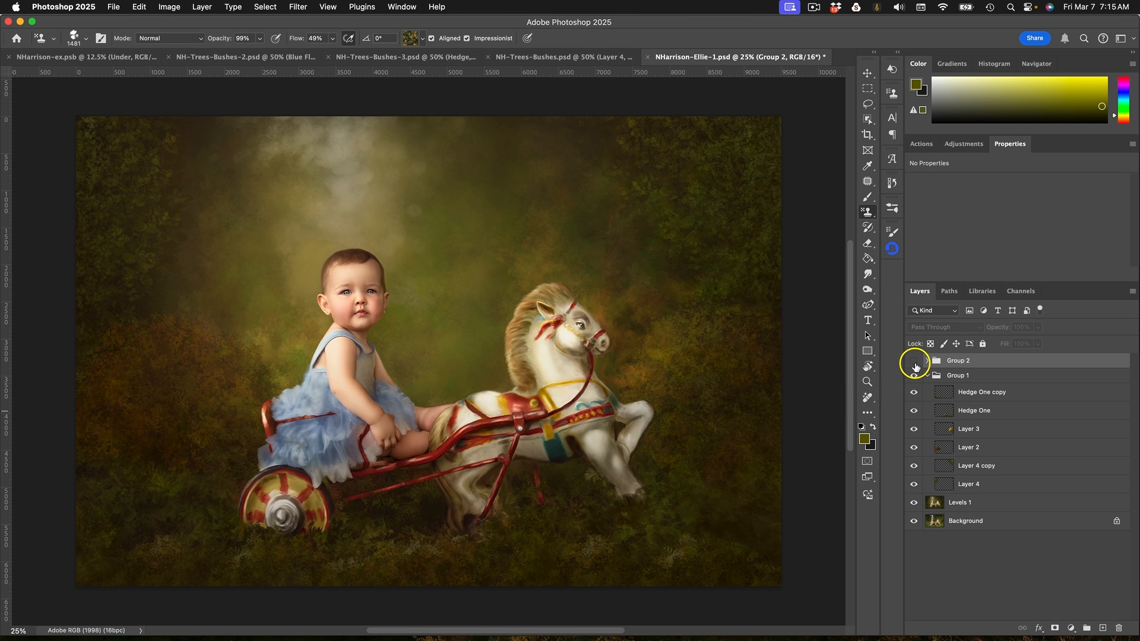
pyautogui.click(914, 361)
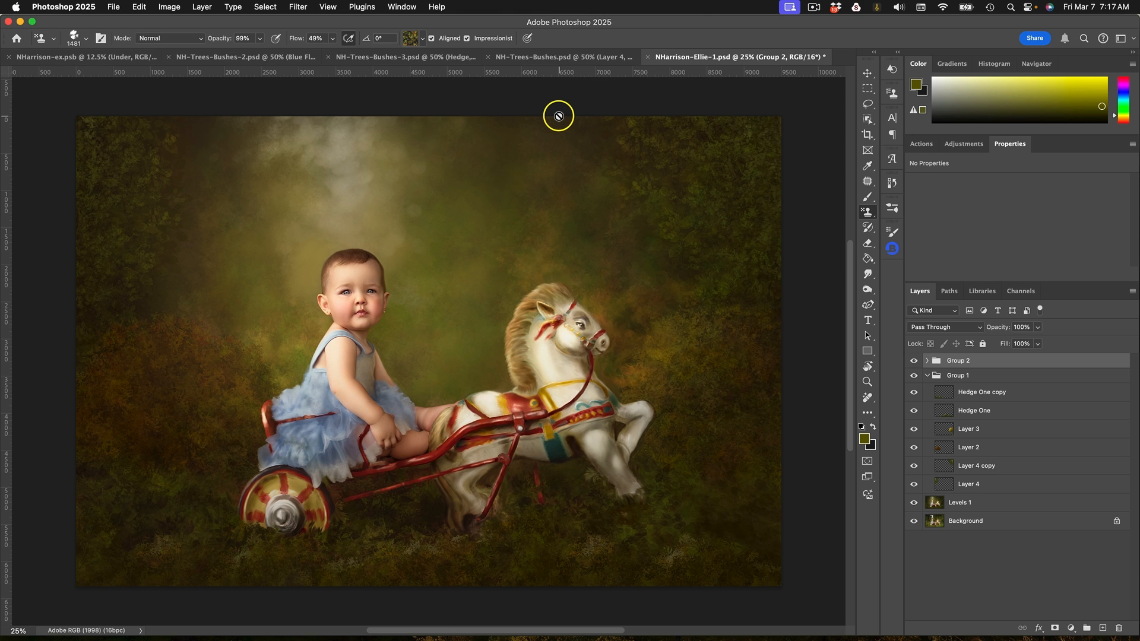
# - Switch to the standing girl's document and compare it with and without Layer 10 copy
pyautogui.click(59, 57)
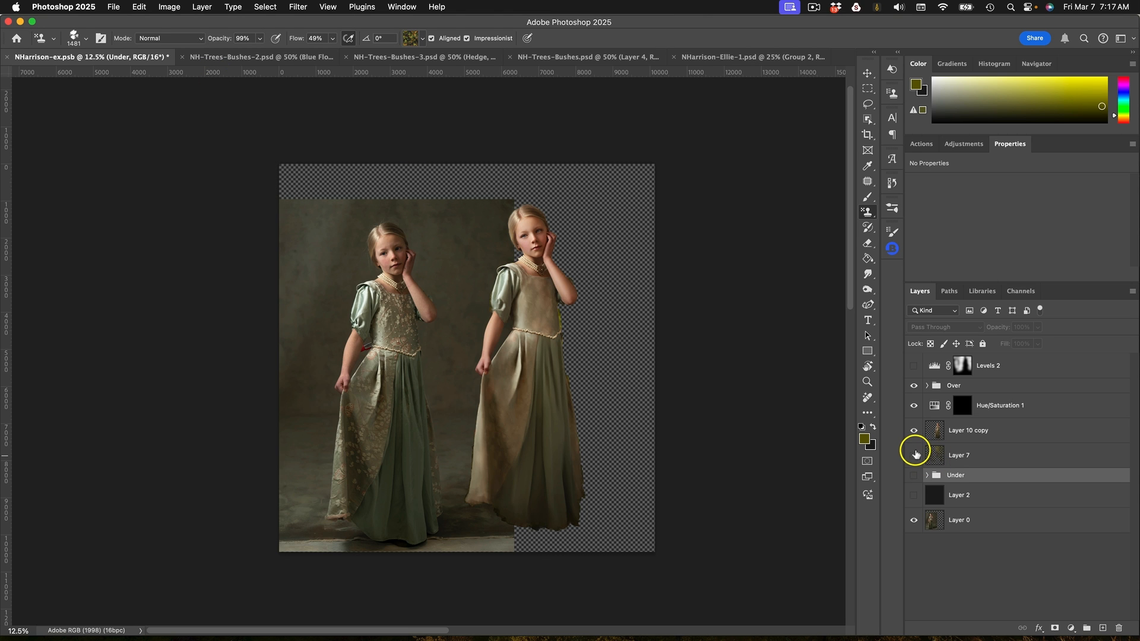
pyautogui.click(913, 430)
pyautogui.click(913, 431)
pyautogui.click(913, 431)
# - Show Layer 2 and the Under group behind the girl, and expand the group
pyautogui.click(913, 495)
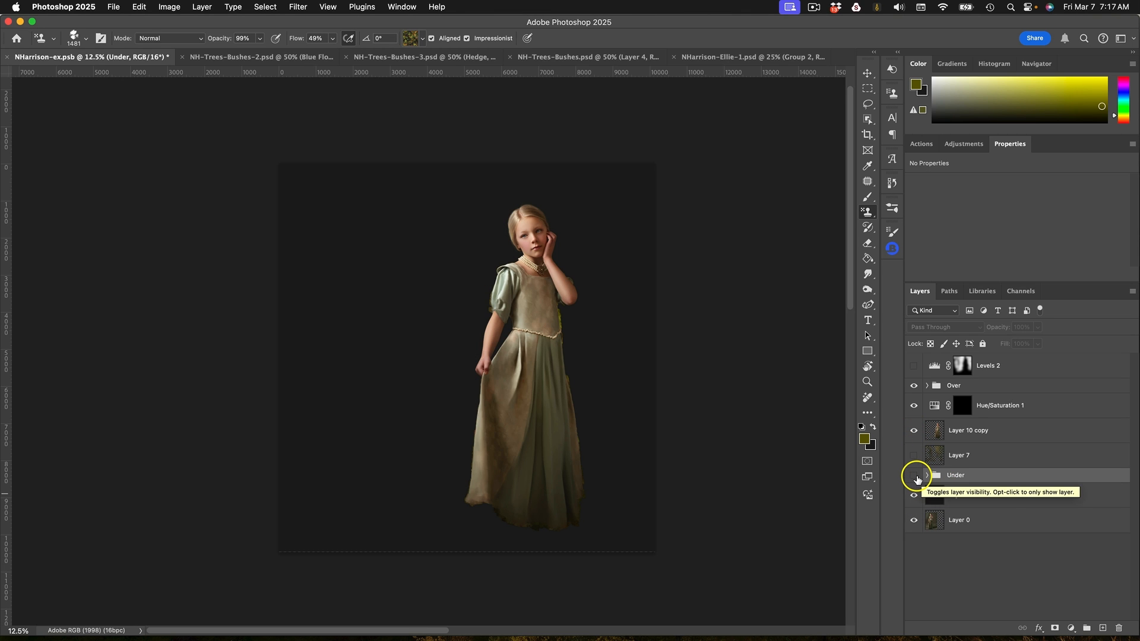
pyautogui.click(913, 475)
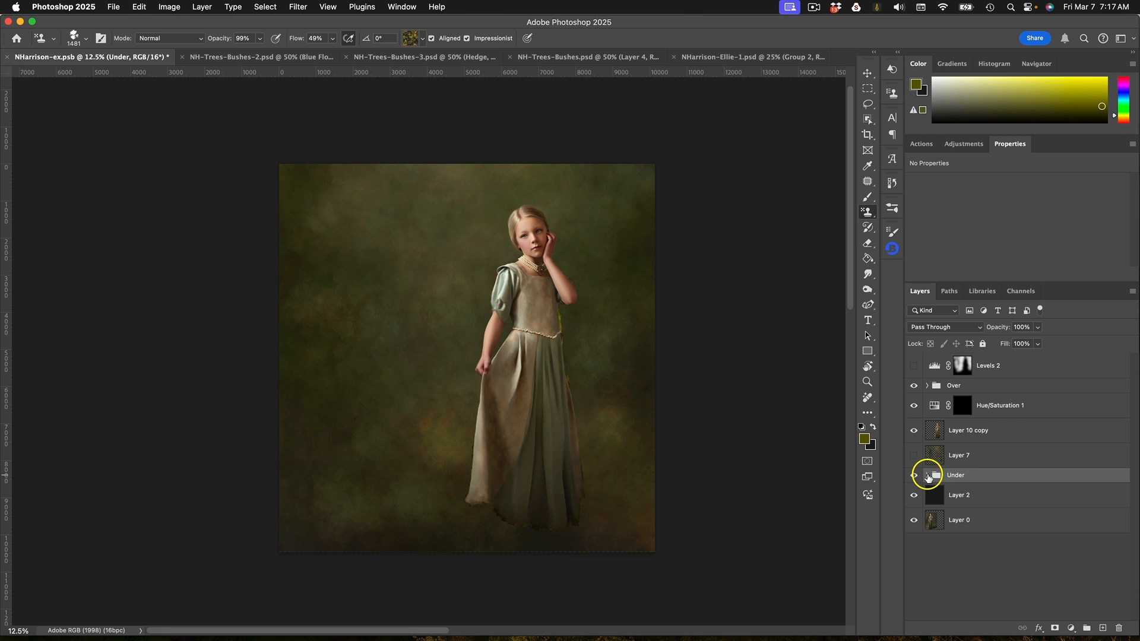
pyautogui.click(927, 475)
# - Make the Fall Tree, Yellow Tree and Gradient Fill 1 layers in the Under group visible
pyautogui.scroll(-3, 1005, 432)
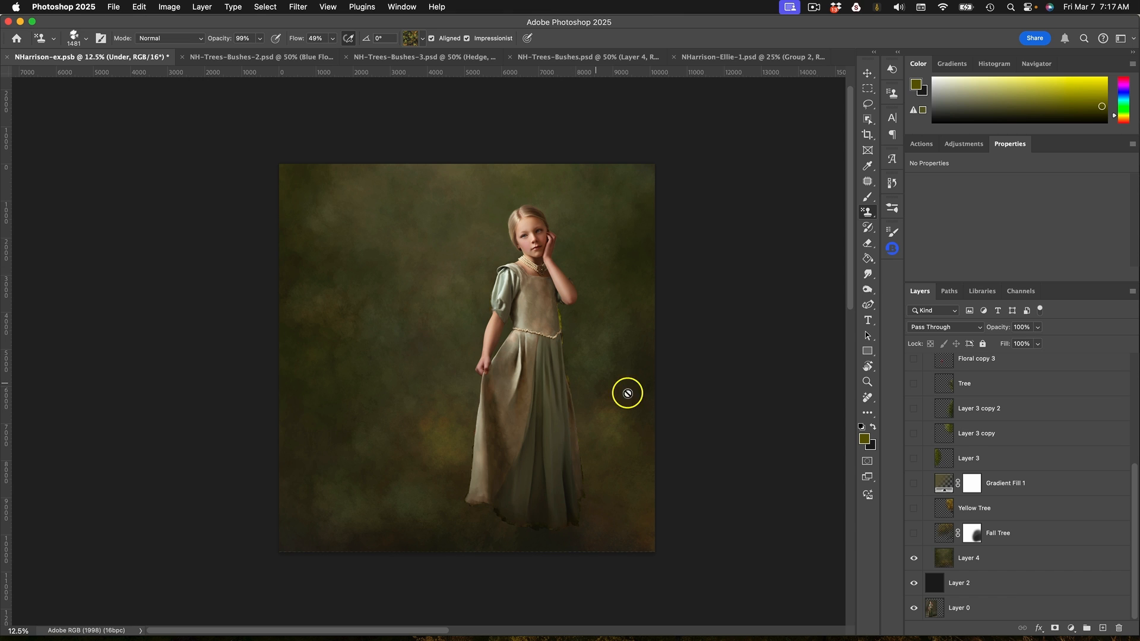
pyautogui.click(913, 532)
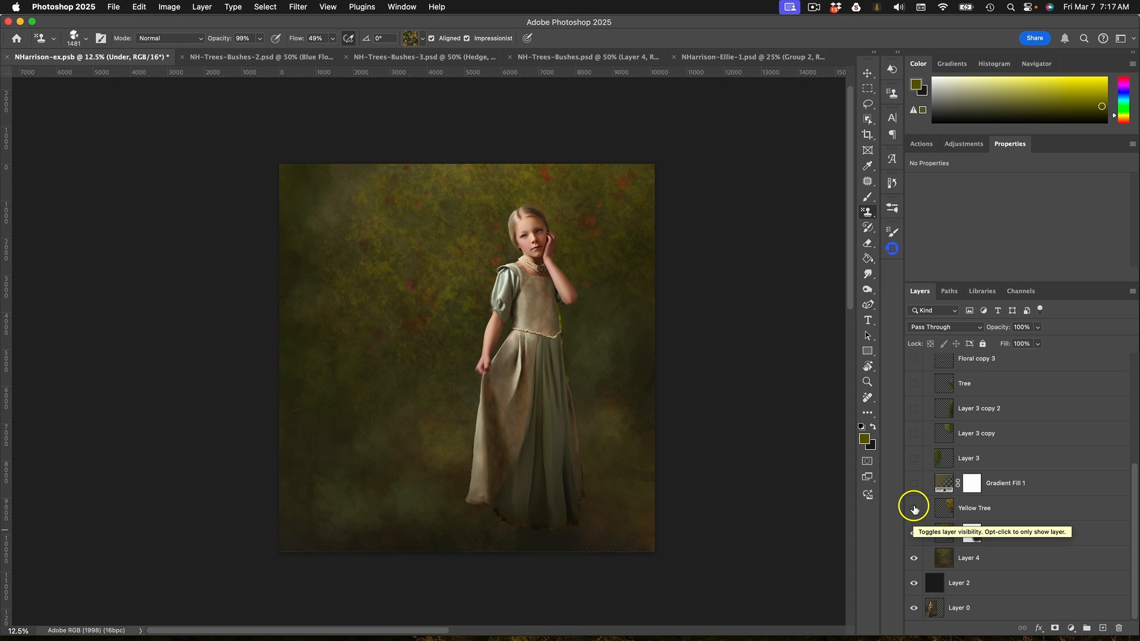
pyautogui.click(913, 508)
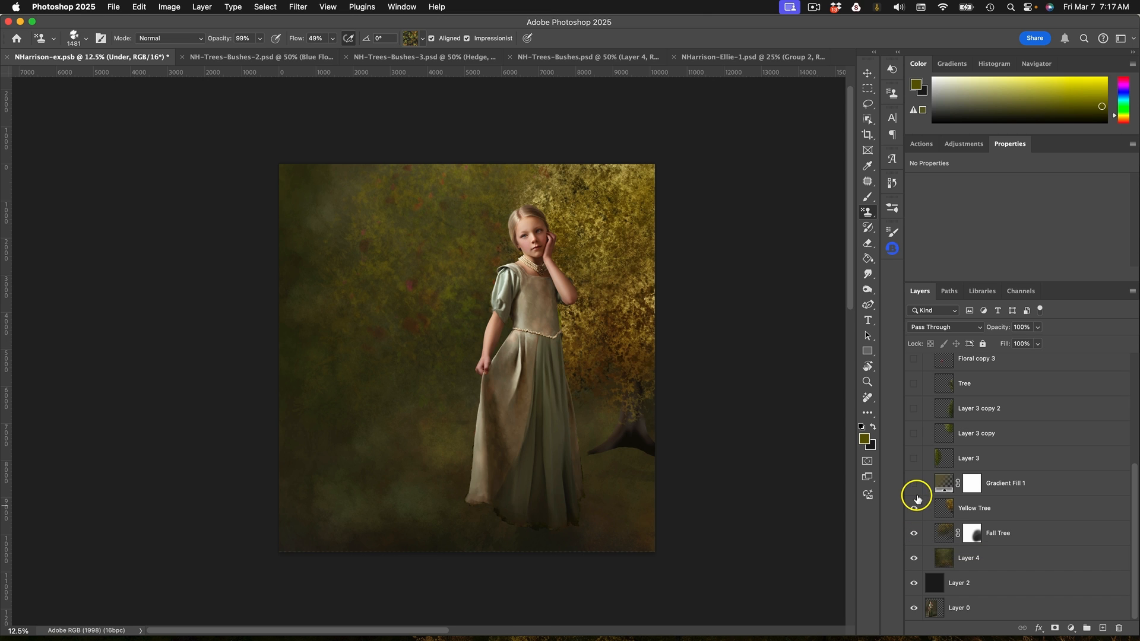
pyautogui.click(915, 484)
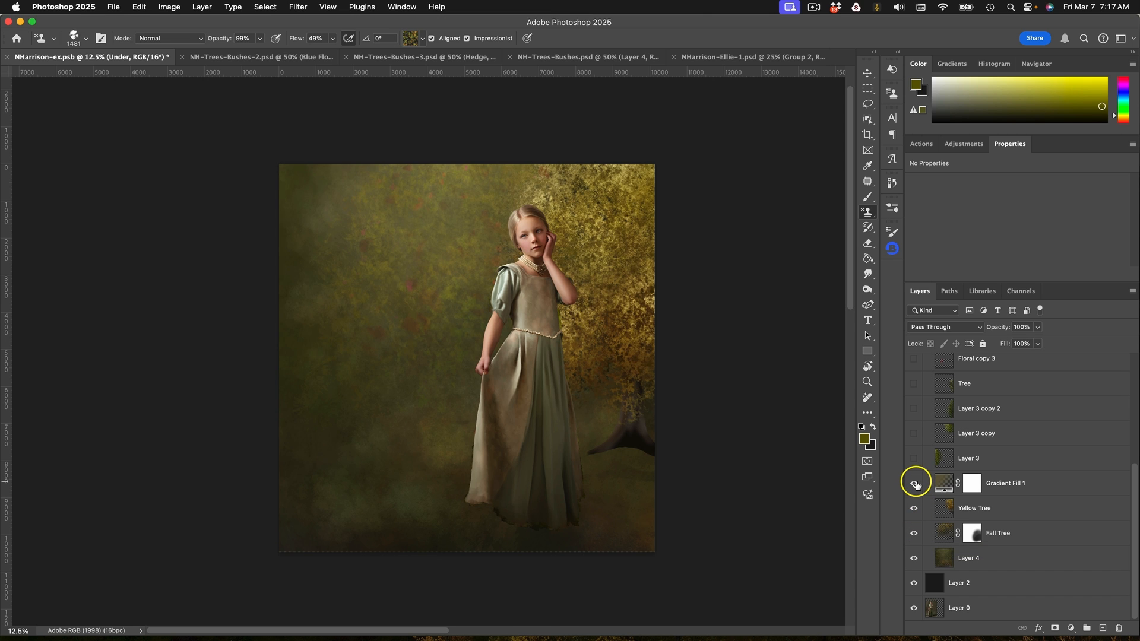
# - Make Layer 3, Layer 3 copy, Layer 3 copy 2 and Tree visible in the Under group
pyautogui.click(914, 459)
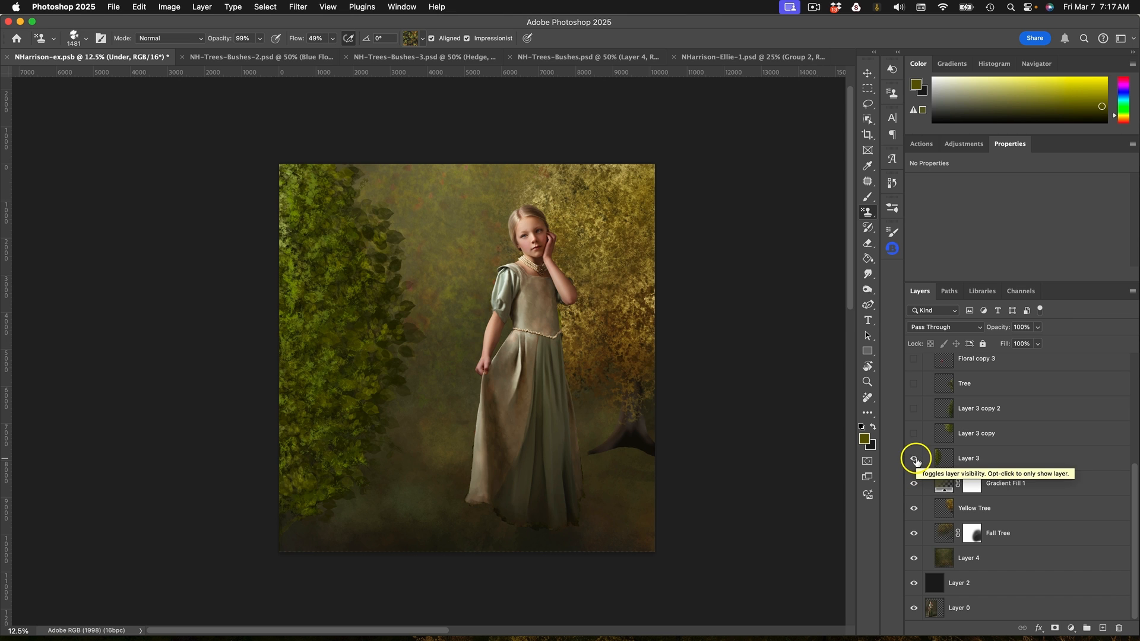
pyautogui.click(913, 433)
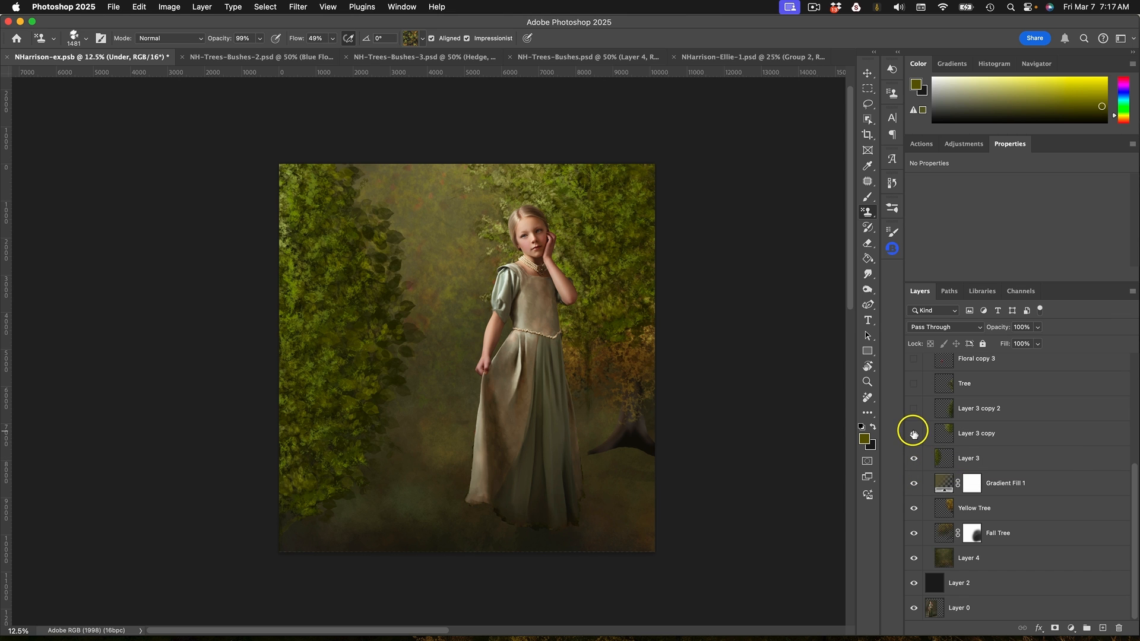
pyautogui.click(914, 409)
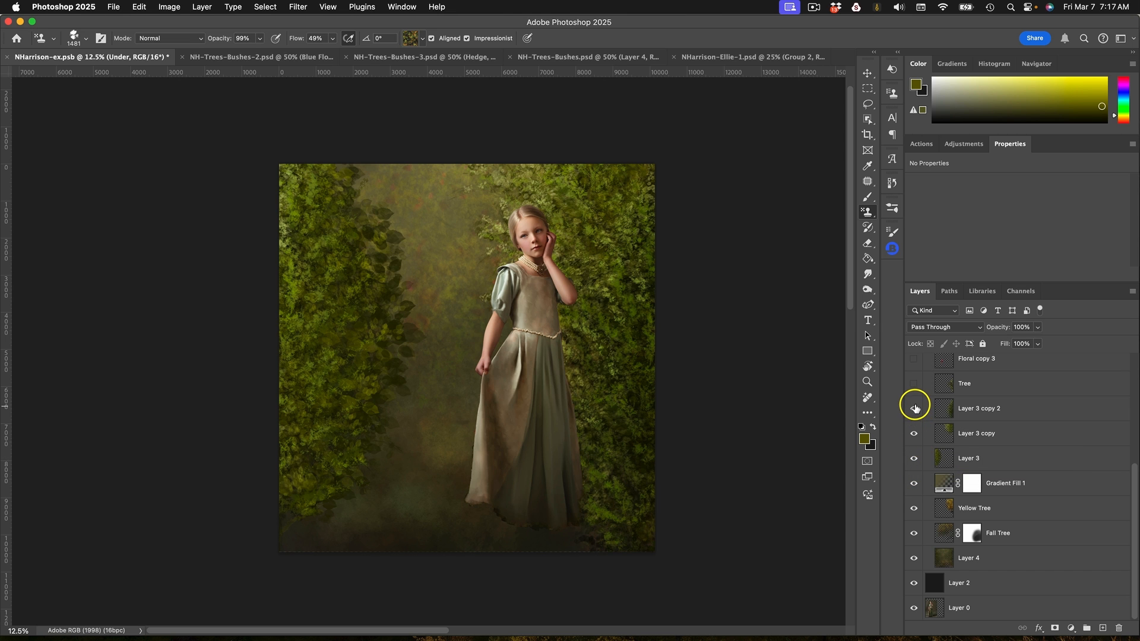
pyautogui.click(915, 392)
pyautogui.scroll(3, 926, 416)
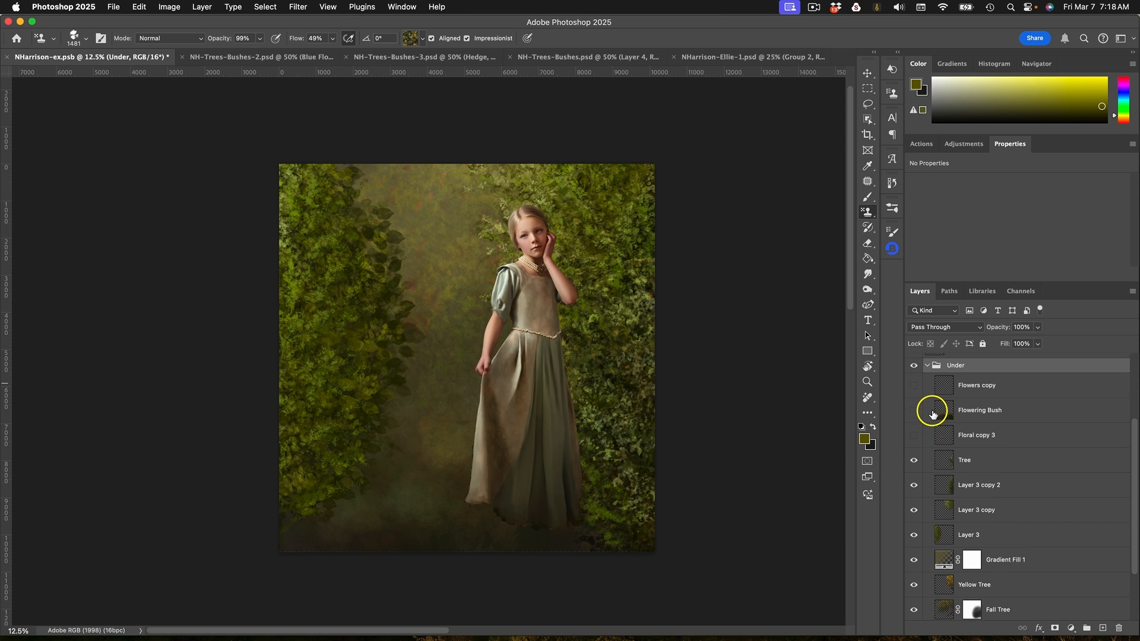
# - Show Floral copy 3, Flowering Bush and Flowers copy in the Under group, and compare the portrait with and without Layer 7, leaving it visible
pyautogui.moveTo(914, 452); pyautogui.dragTo(914, 425)
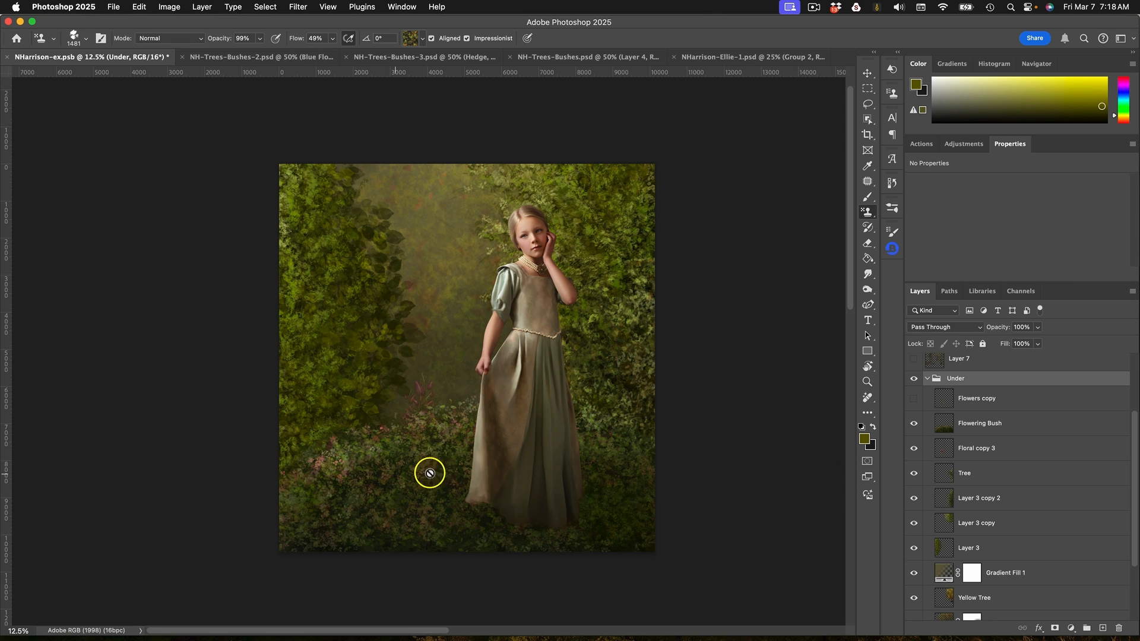
pyautogui.click(913, 399)
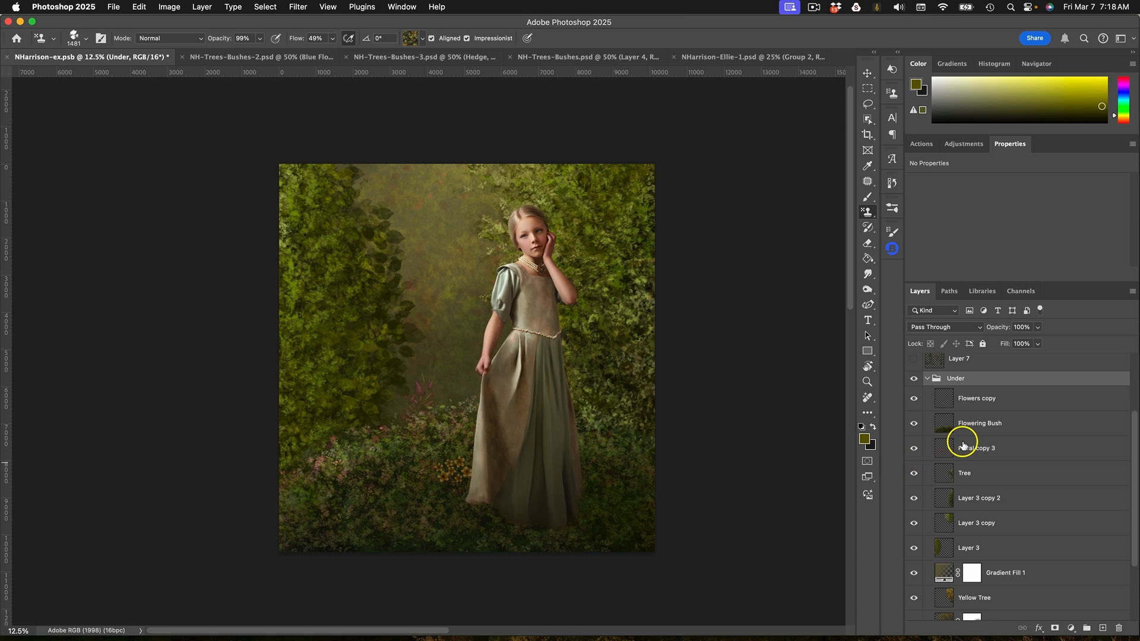
pyautogui.scroll(2, 963, 446)
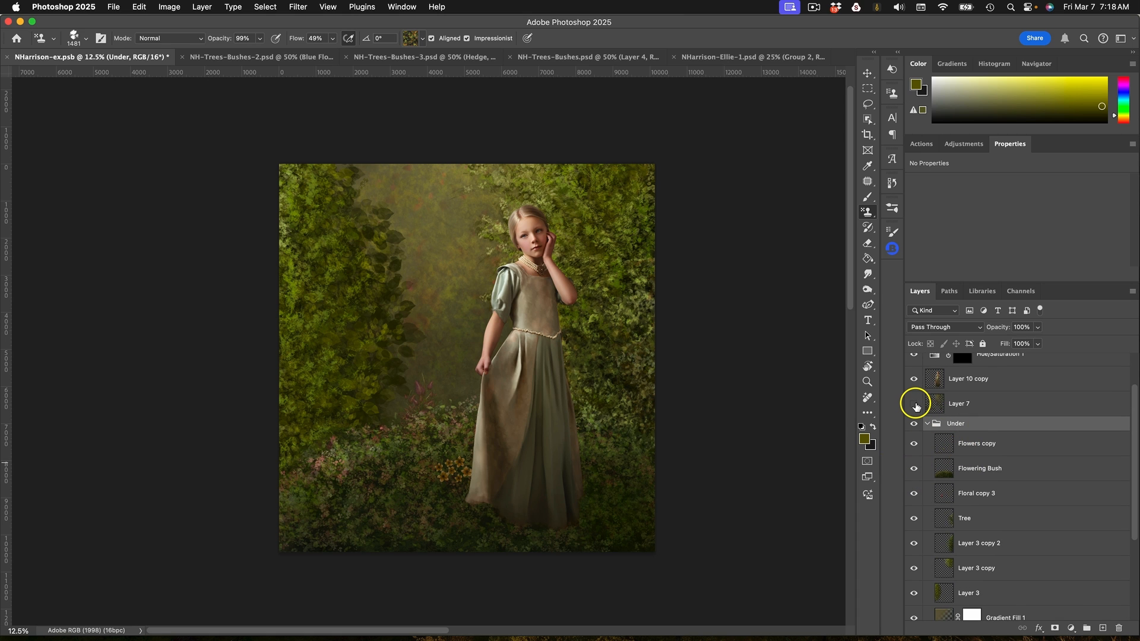
pyautogui.click(914, 404)
pyautogui.click(915, 405)
pyautogui.click(916, 405)
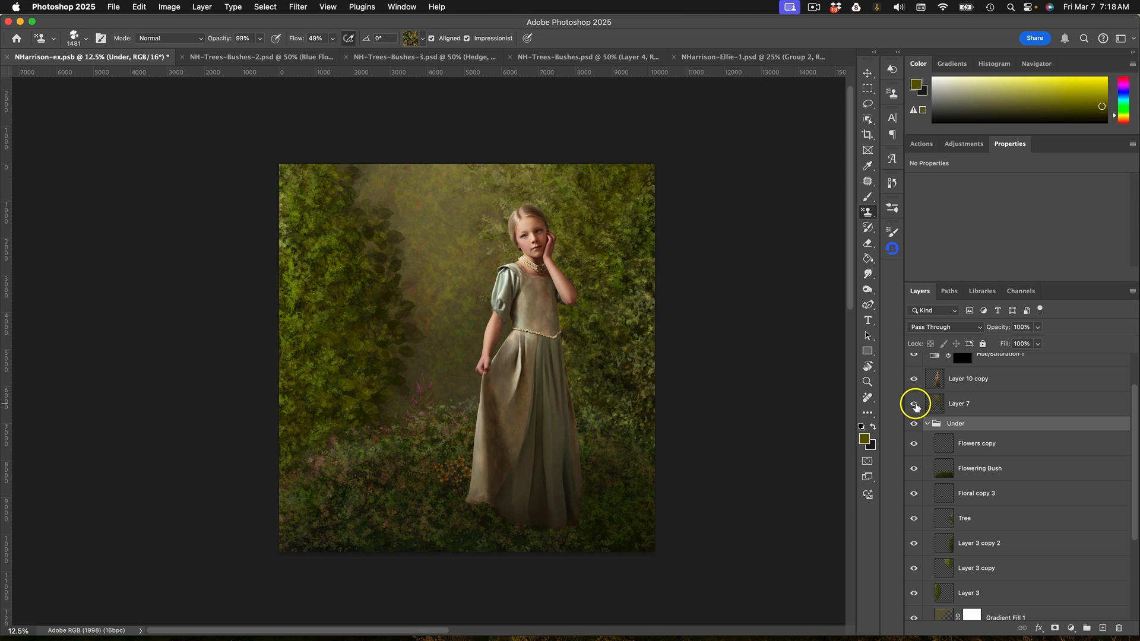
pyautogui.click(914, 404)
# - Make Flowers, Floral, Floral copy, Floral copy 2, Hedge One and Layer 8 visible in the Over group
pyautogui.scroll(5, 926, 386)
pyautogui.click(914, 555)
pyautogui.click(915, 530)
pyautogui.click(914, 505)
pyautogui.click(914, 480)
pyautogui.click(915, 455)
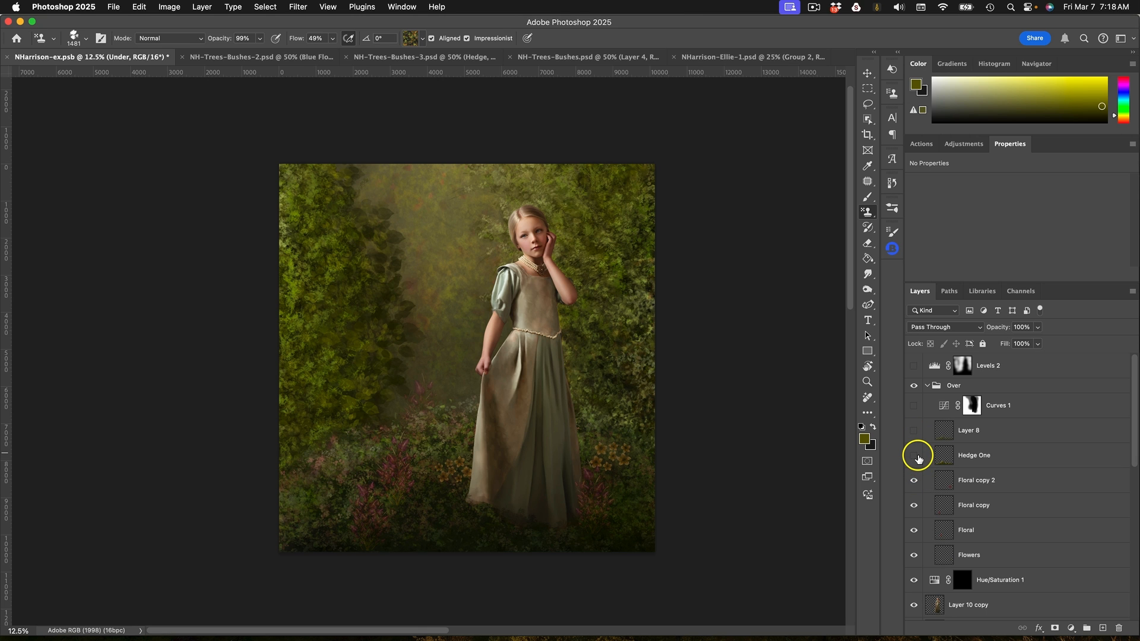
pyautogui.click(914, 455)
pyautogui.click(913, 431)
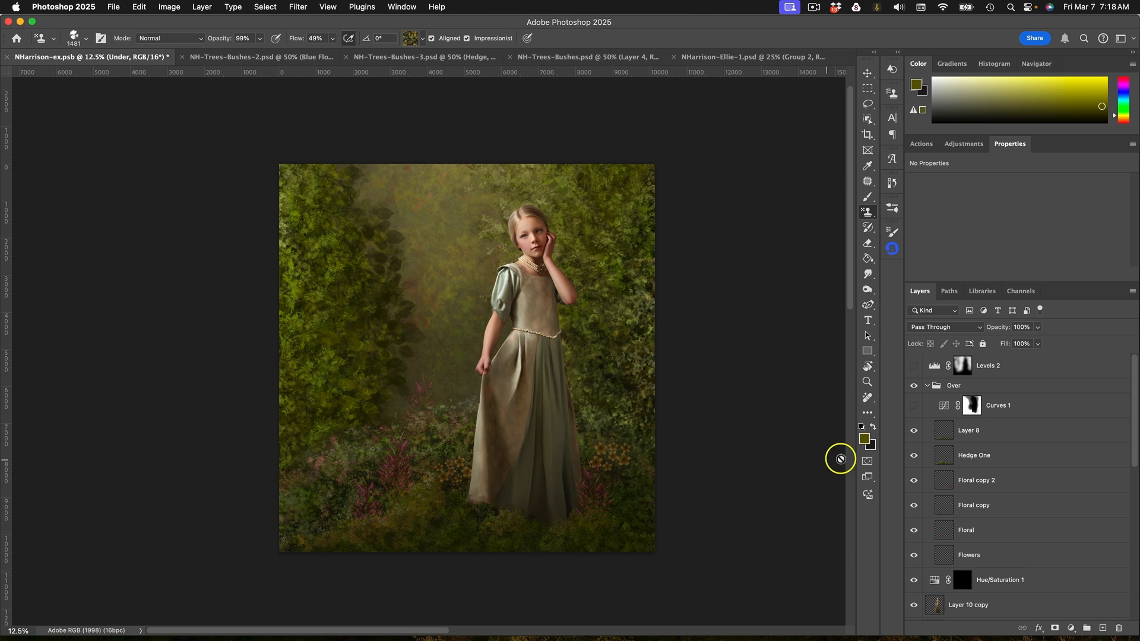
# - Select Layer 8 and compare the foreground foliage with and without it
pyautogui.click(945, 433)
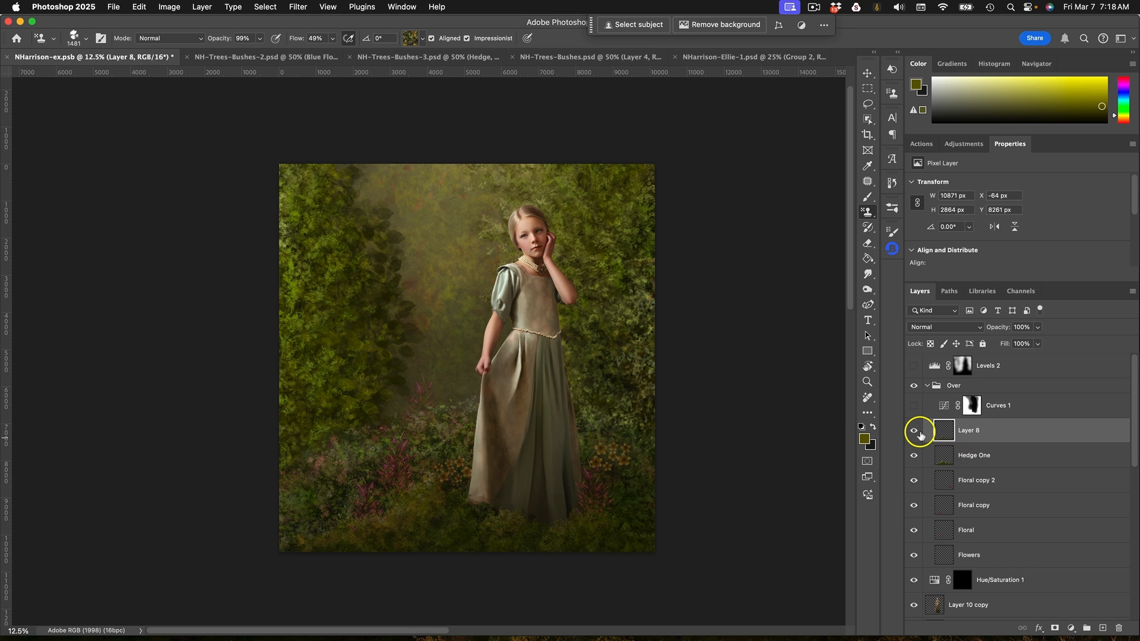
pyautogui.click(914, 431)
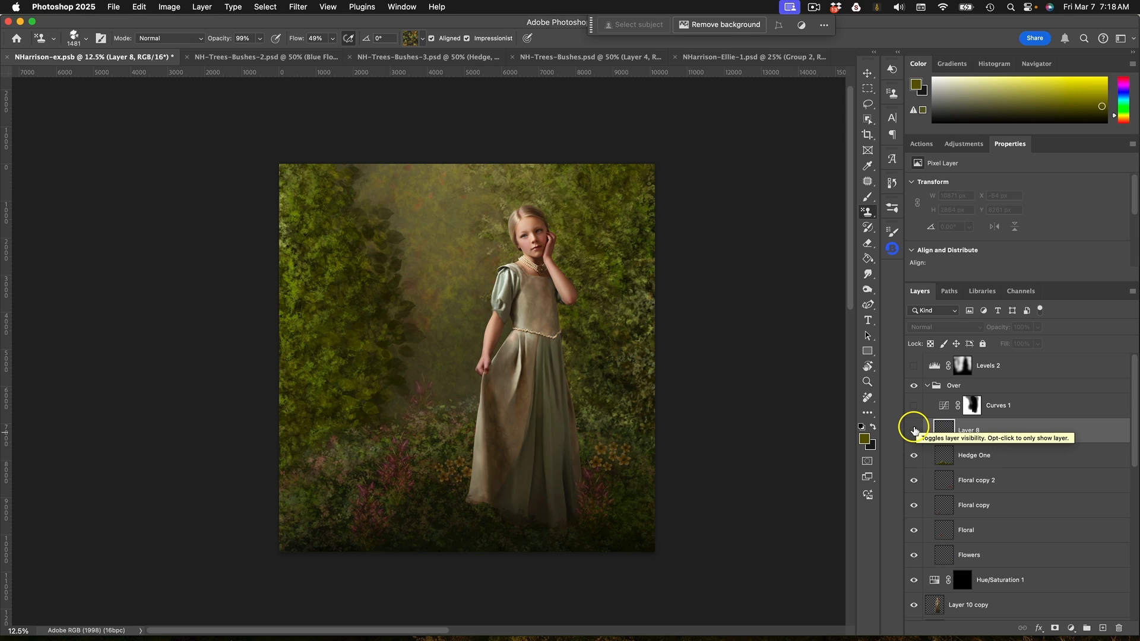
pyautogui.click(913, 430)
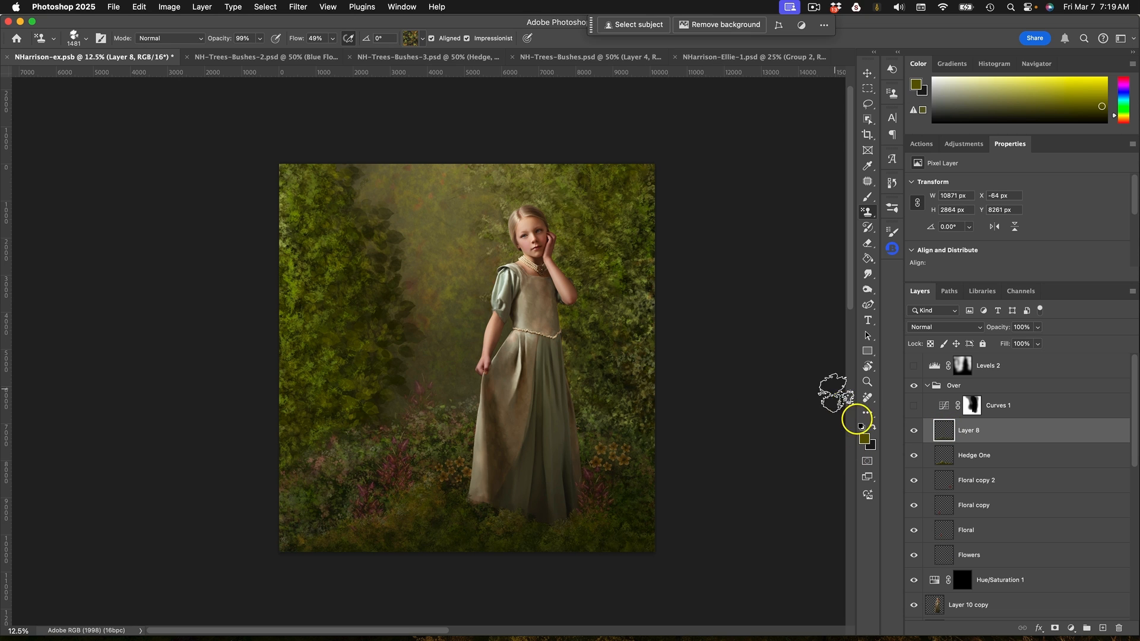
# - Make the Curves 1 and Levels 2 adjustment layers visible
pyautogui.click(914, 406)
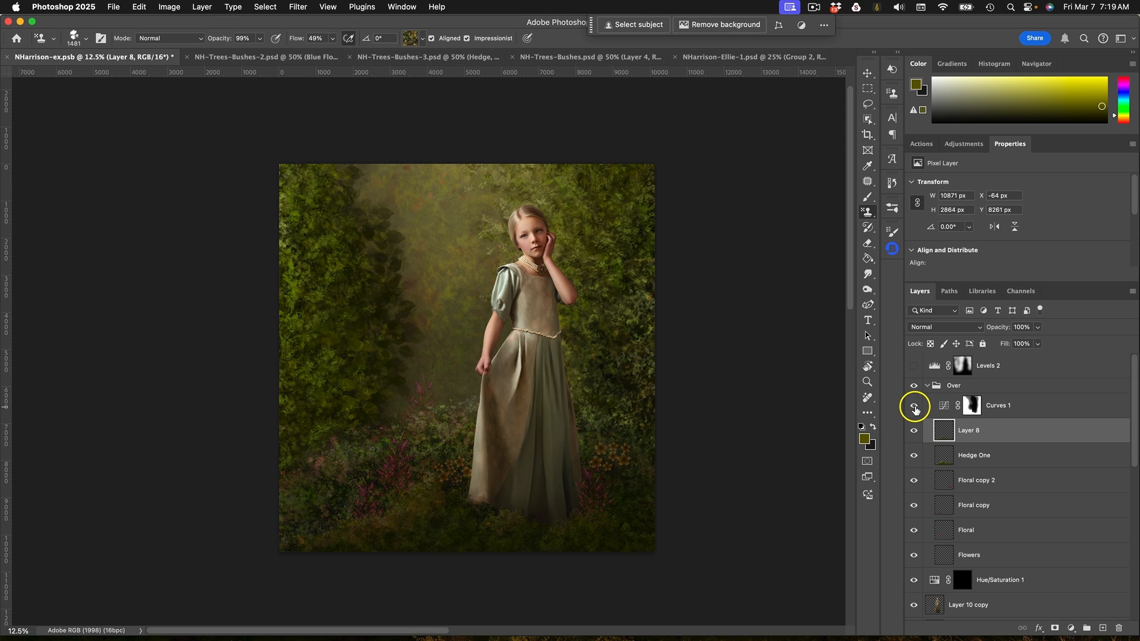
pyautogui.click(914, 409)
pyautogui.click(914, 366)
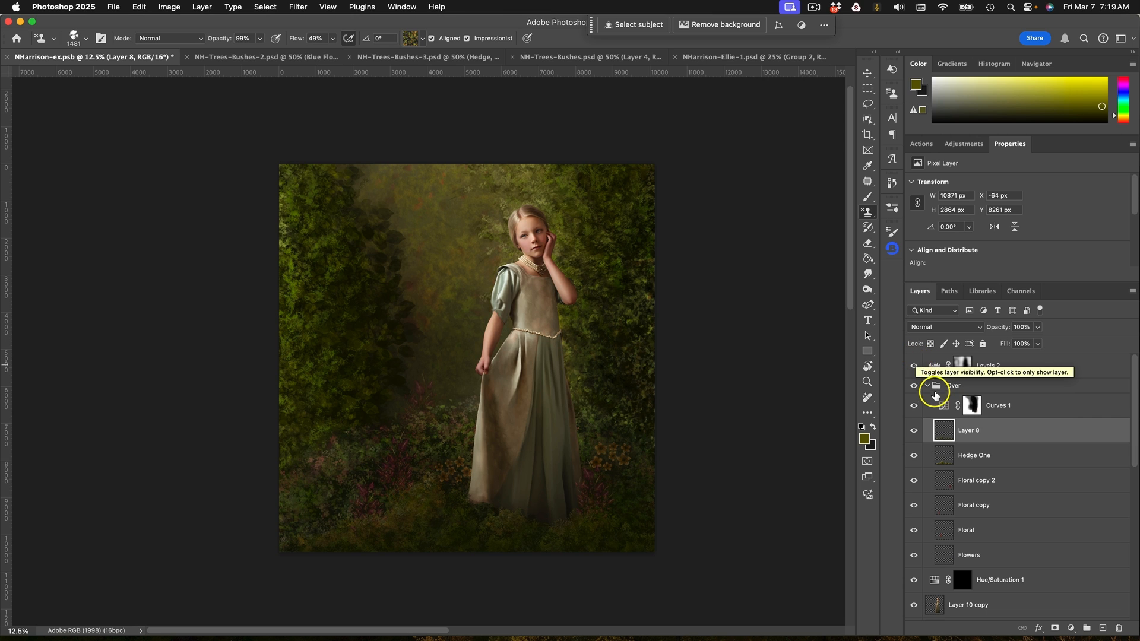
# - Collapse and hide the Over and Under groups, hide Levels 2, Hue/Saturation 1 and Layer 7, and select Layer 2
pyautogui.click(928, 386)
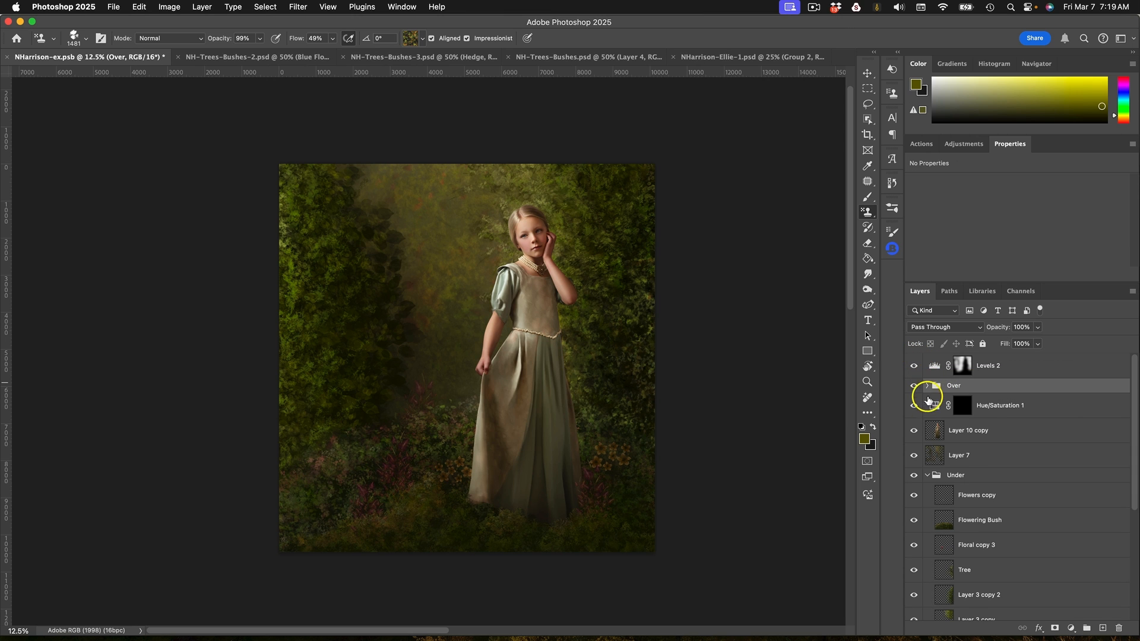
pyautogui.click(927, 475)
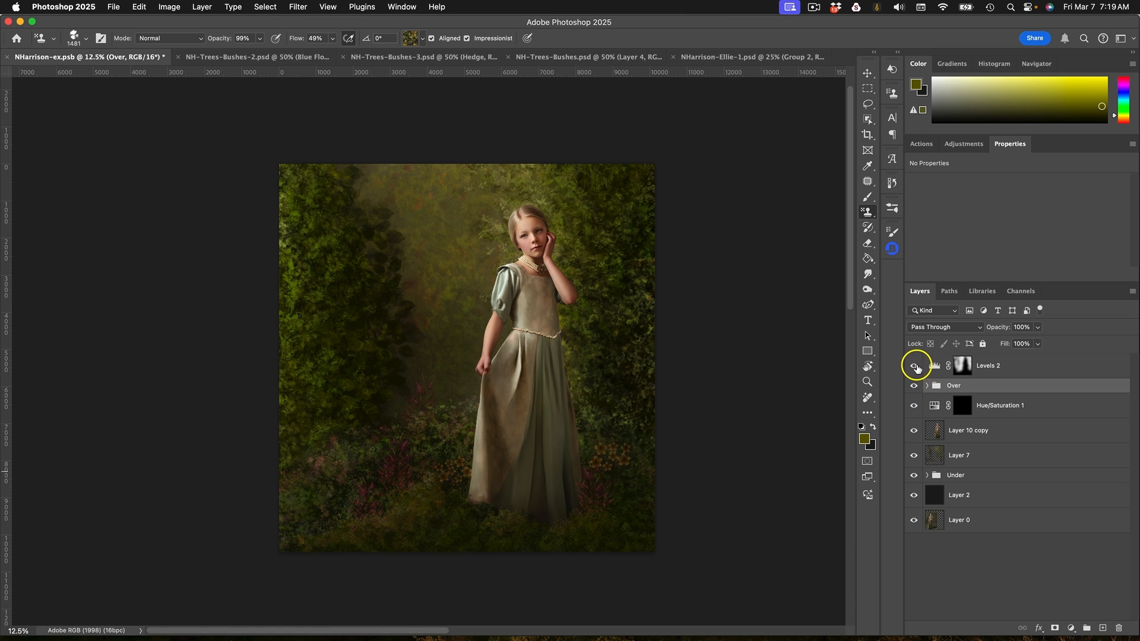
pyautogui.click(915, 367)
pyautogui.click(916, 386)
pyautogui.click(914, 406)
pyautogui.click(913, 475)
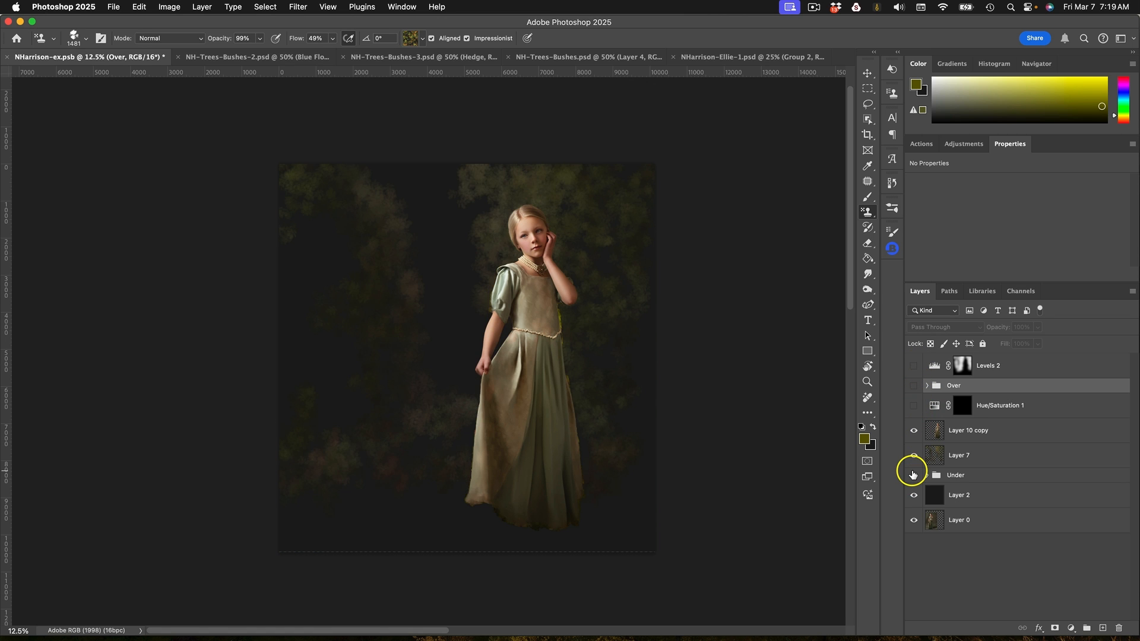
pyautogui.click(920, 455)
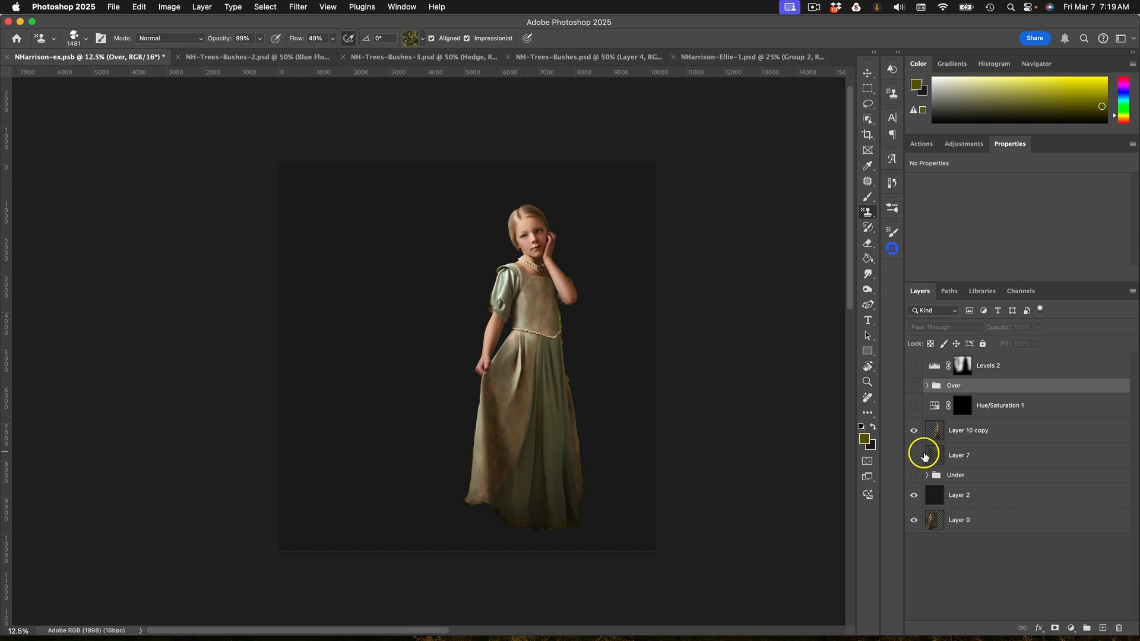
pyautogui.click(1008, 497)
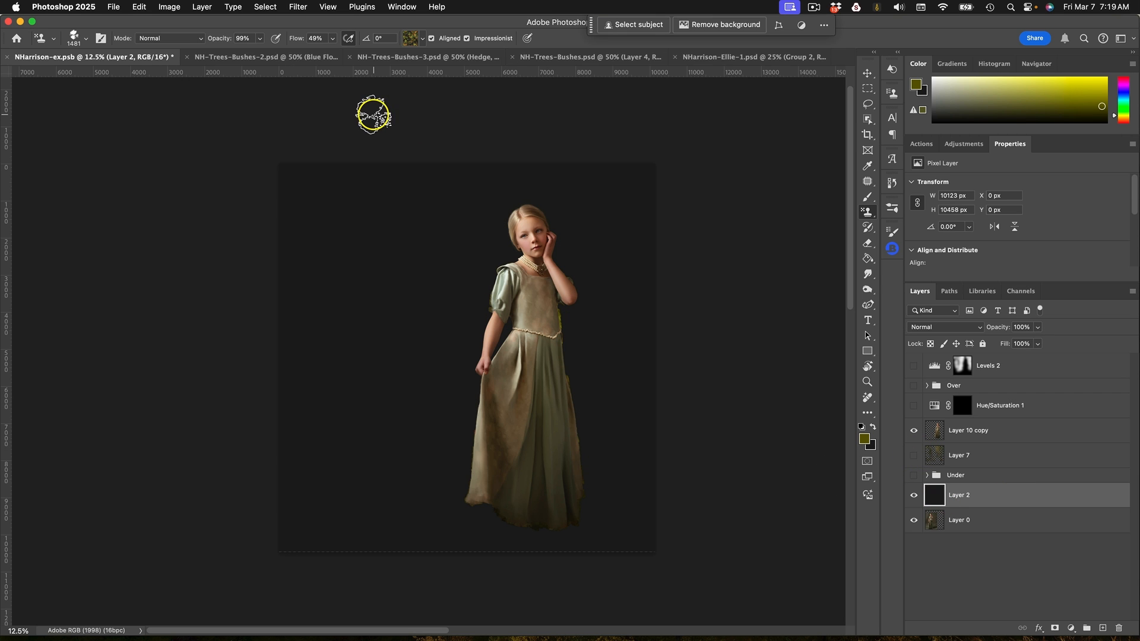
pyautogui.moveTo(250, 56); pyautogui.dragTo(163, 117)
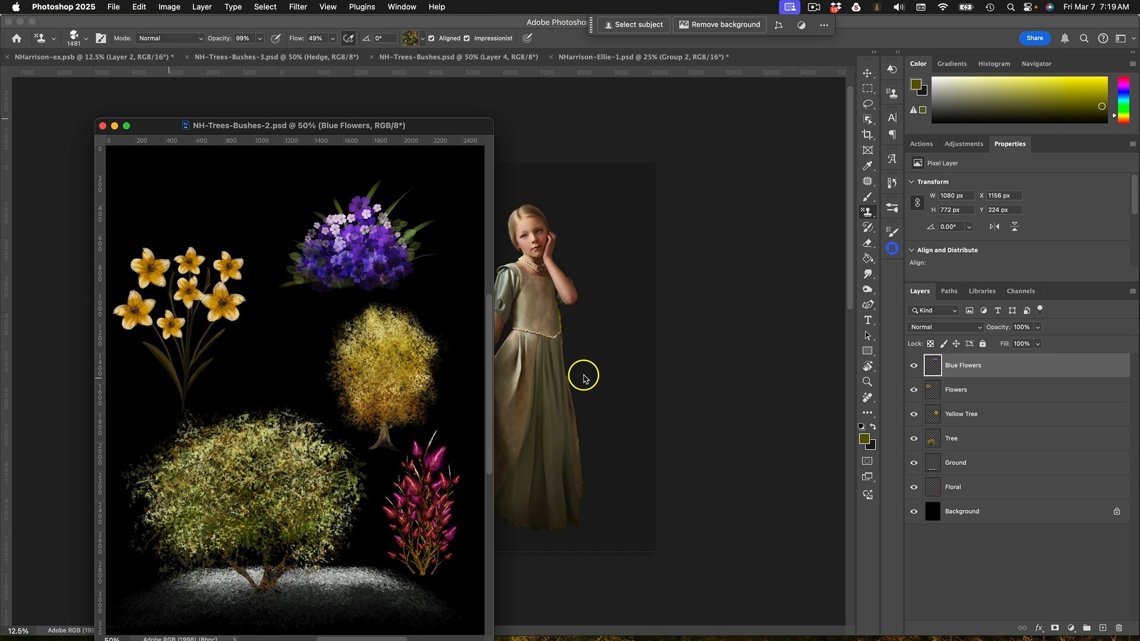
pyautogui.moveTo(356, 122); pyautogui.dragTo(434, 67)
pyautogui.click(516, 56)
pyautogui.click(418, 57)
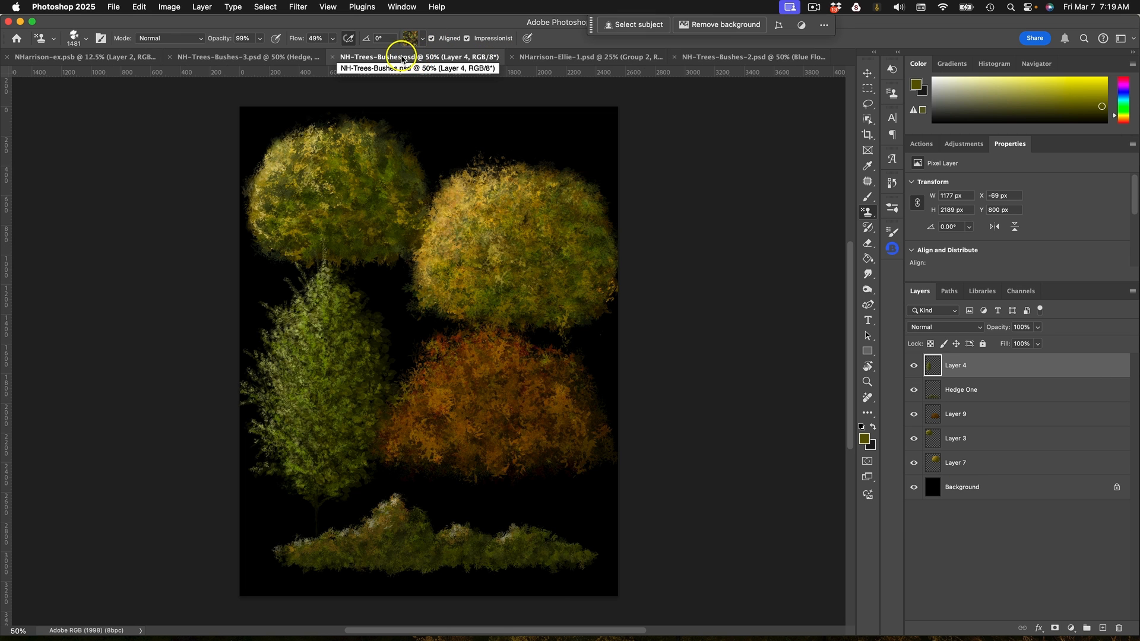
pyautogui.click(109, 57)
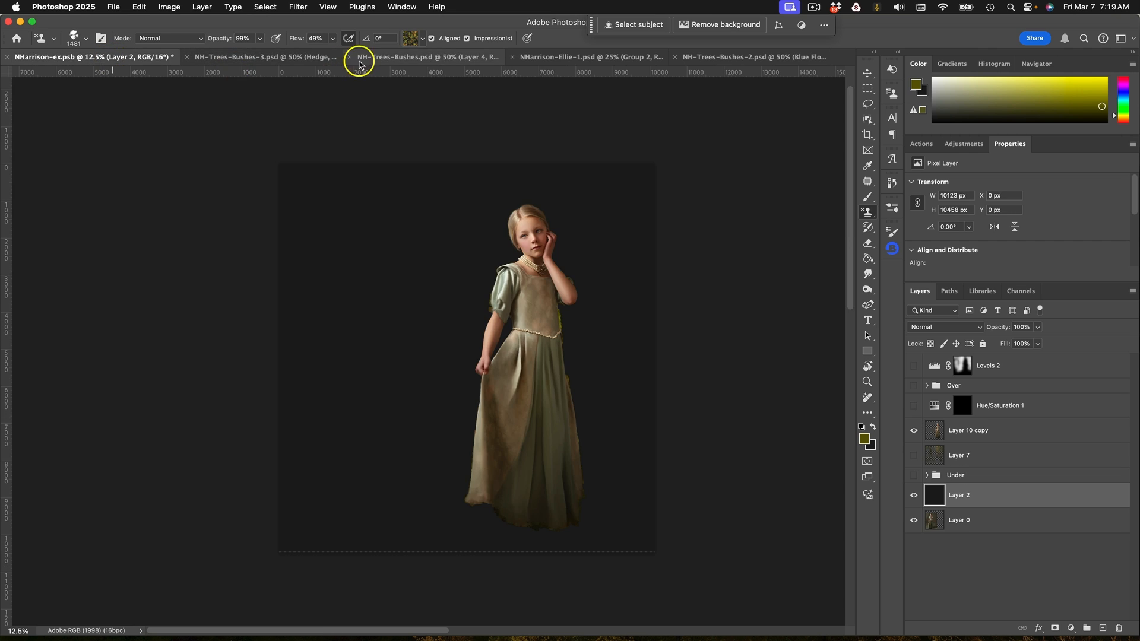
# - Float NH-Trees-Bushes.psd in its own window and copy its green tree, Layer 4, into the girl's portrait document
pyautogui.click(397, 63)
pyautogui.moveTo(399, 56); pyautogui.dragTo(291, 102)
pyautogui.moveTo(399, 102); pyautogui.dragTo(268, 92)
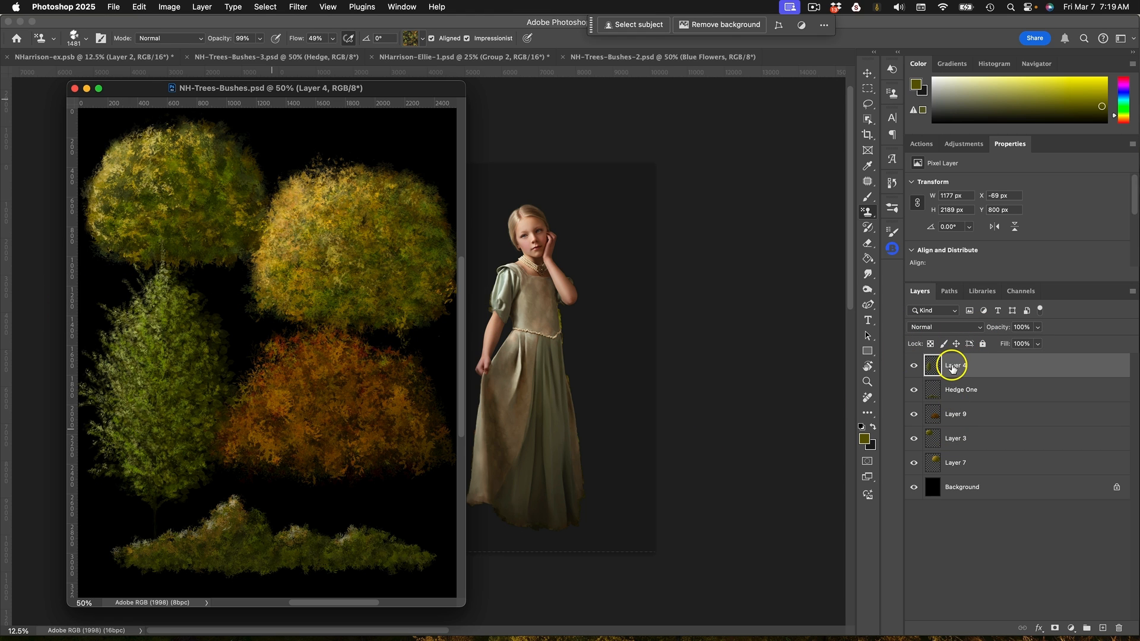
pyautogui.moveTo(933, 372); pyautogui.dragTo(660, 364)
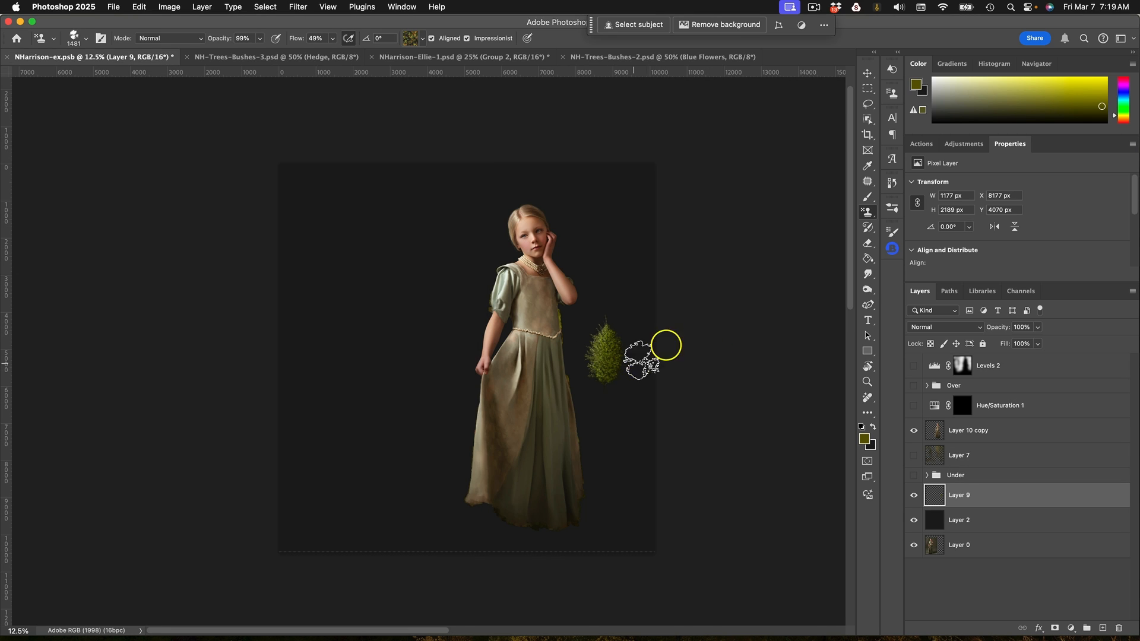
# - Move the small green tree into the empty area on the other side of the girl
pyautogui.click(867, 74)
pyautogui.moveTo(606, 346); pyautogui.dragTo(382, 343)
pyautogui.moveTo(507, 357); pyautogui.dragTo(508, 358)
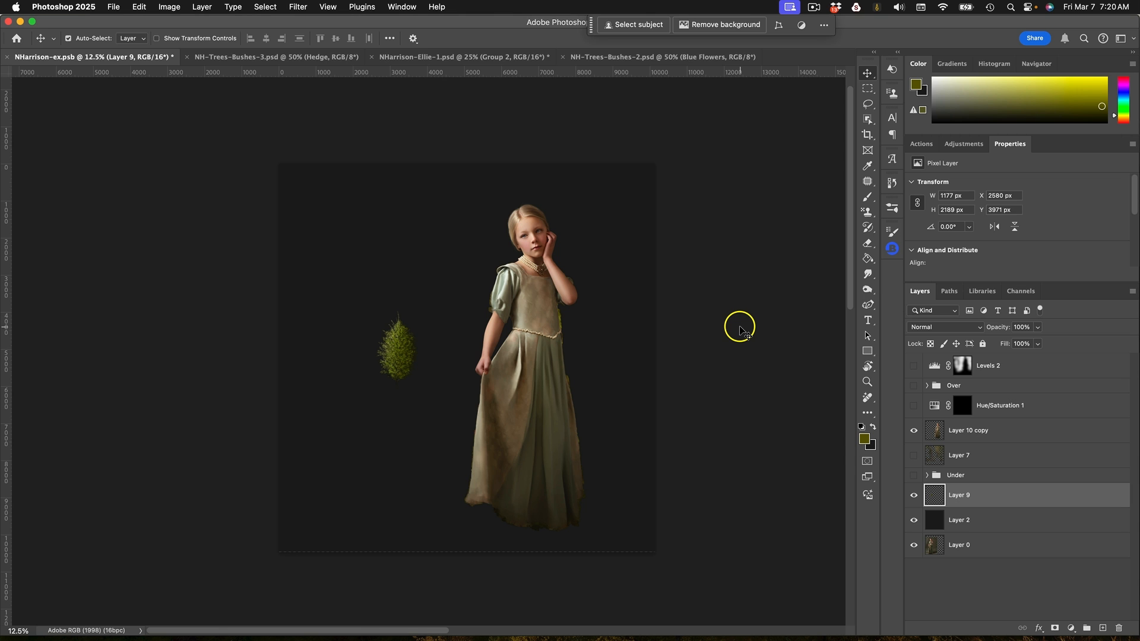
# - Scale the green tree up to about 7171 × 13337 px and position it to fill the canvas's left side
pyautogui.press('super+t')
pyautogui.moveTo(417, 309); pyautogui.dragTo(674, 119)
pyautogui.moveTo(376, 393); pyautogui.dragTo(325, 477)
pyautogui.moveTo(470, 368); pyautogui.dragTo(431, 343)
pyautogui.press('Return')
# - Enlarge the green tree again to 117.62% and shift it partly off the canvas's left edge
pyautogui.press('super+t')
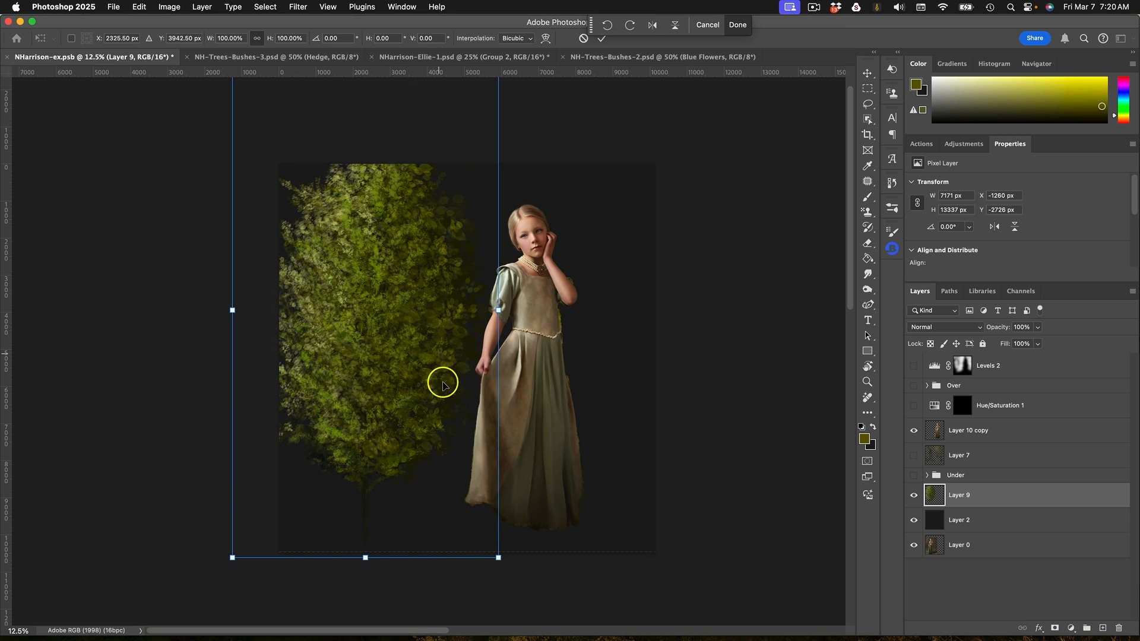
pyautogui.moveTo(497, 558); pyautogui.dragTo(586, 613)
pyautogui.moveTo(514, 488); pyautogui.dragTo(425, 427)
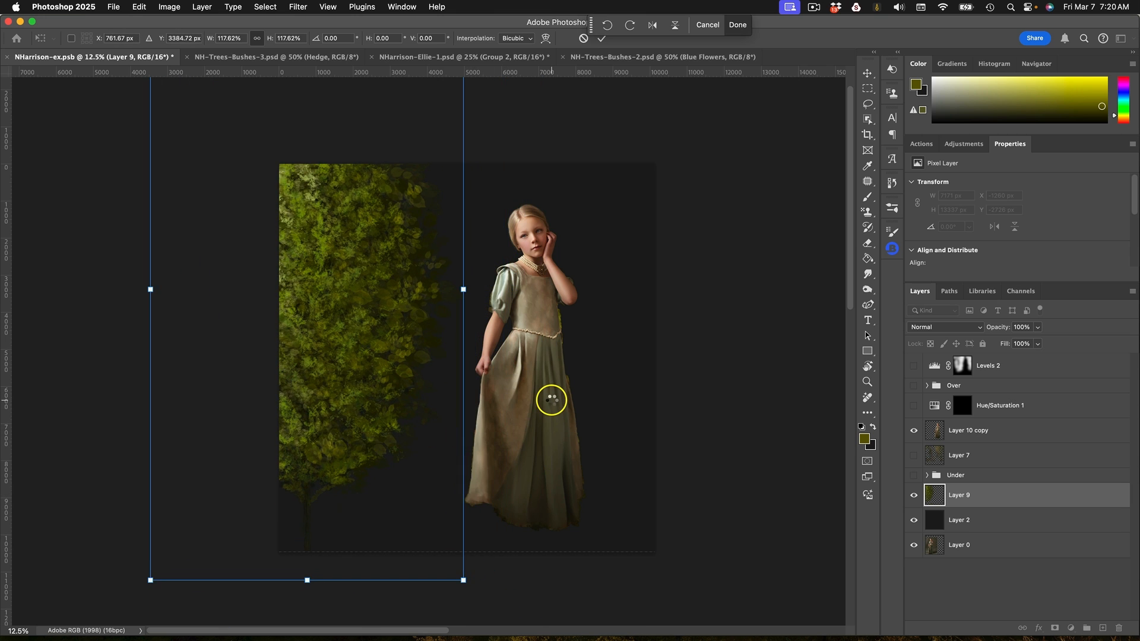
pyautogui.press('Return')
# - Copy the orange bush from NH-Trees-Bushes.psd into the portrait, scale it to 450.82% and place it in the lower left of the canvas
pyautogui.click(551, 401)
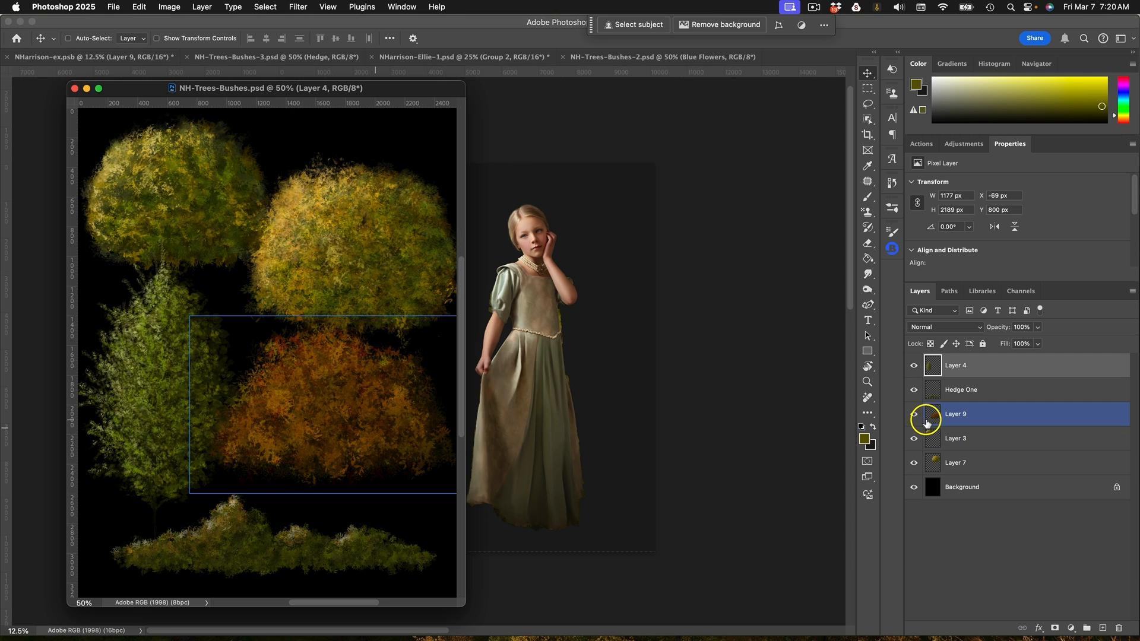
pyautogui.moveTo(931, 416); pyautogui.dragTo(631, 409)
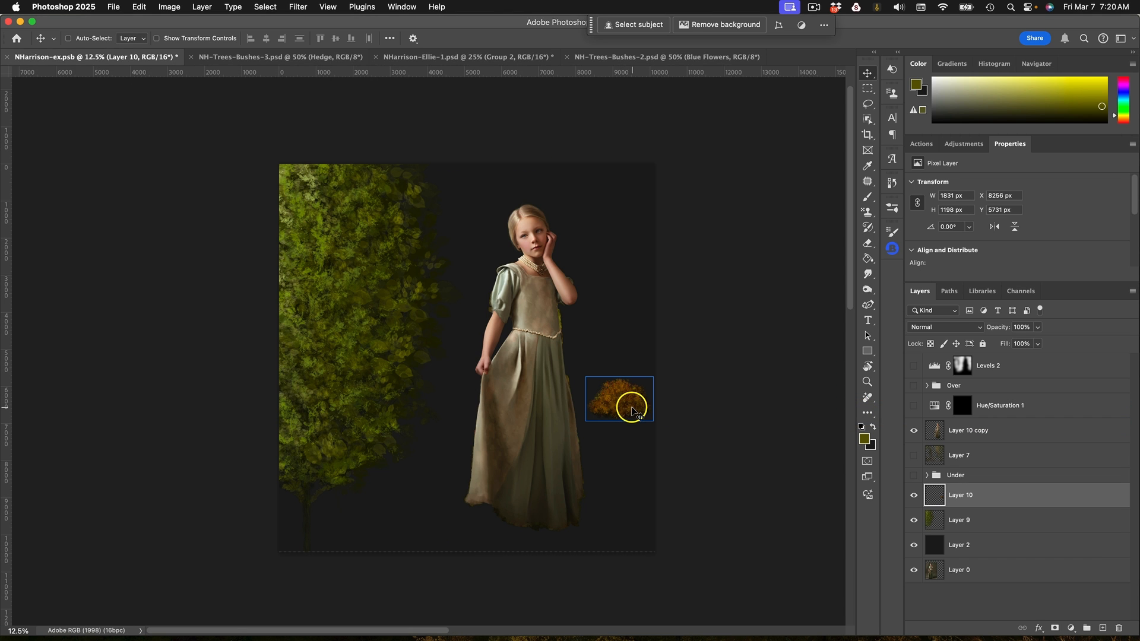
pyautogui.hotkey('ctrl', 't')
pyautogui.moveTo(583, 379); pyautogui.dragTo(374, 273)
pyautogui.moveTo(514, 398); pyautogui.dragTo(565, 378)
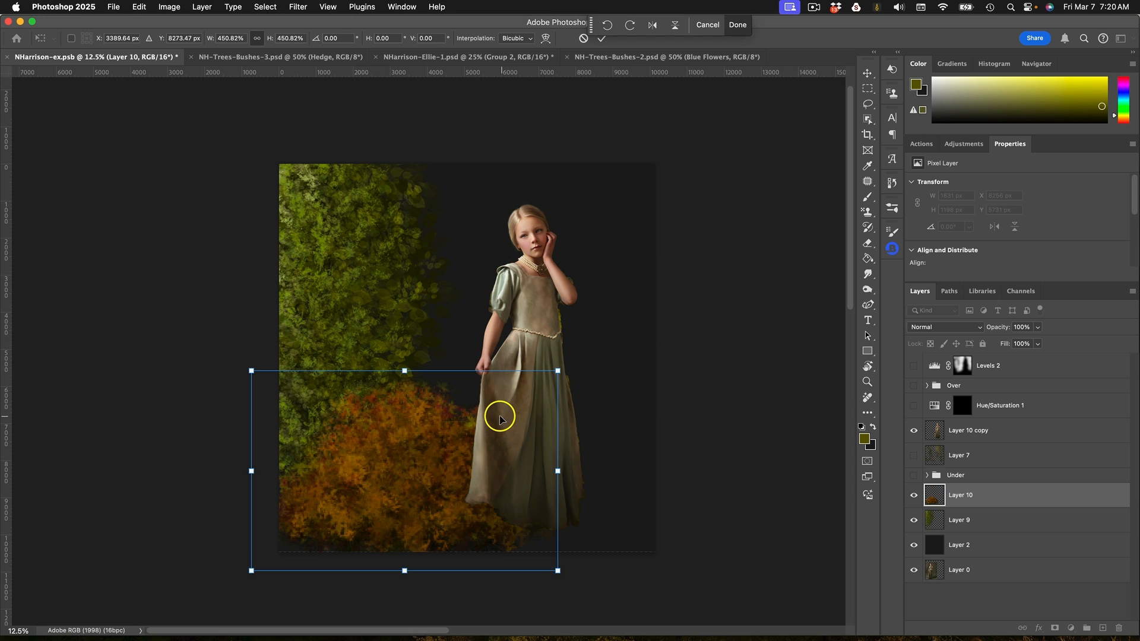
pyautogui.moveTo(503, 417); pyautogui.dragTo(495, 443)
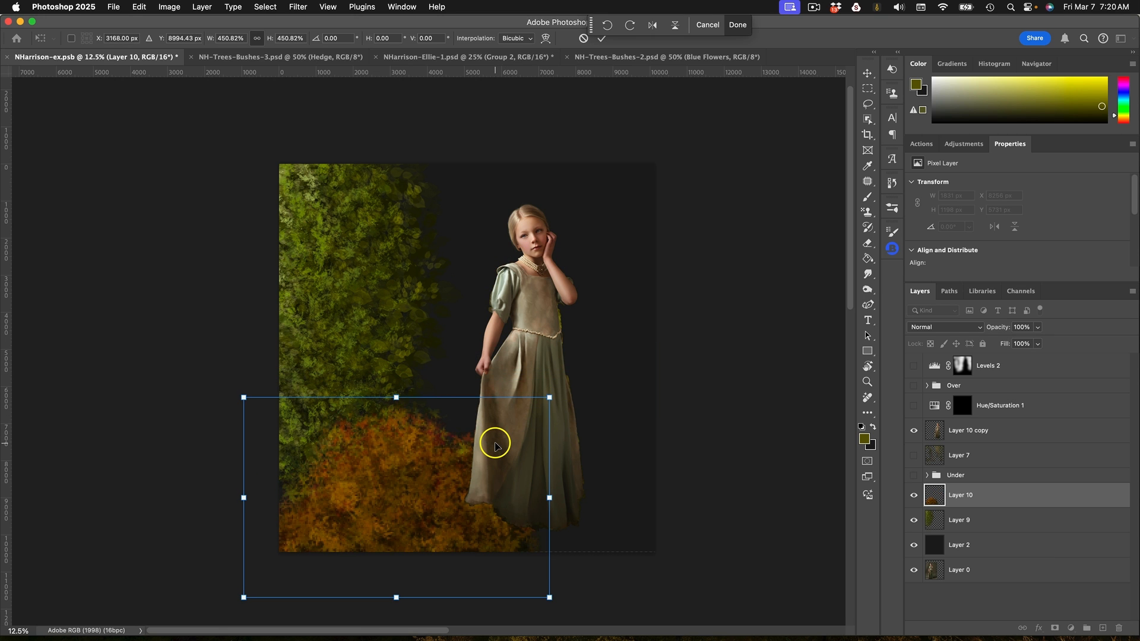
pyautogui.press('Return')
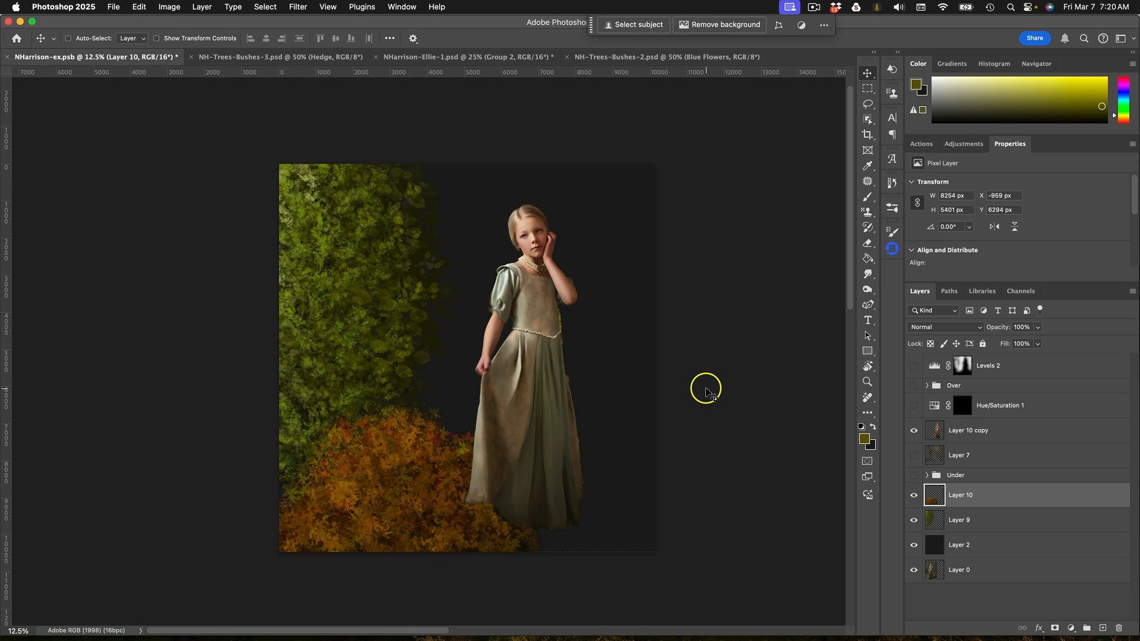
# - Return to the NH-Trees-Bushes.psd window and copy its Hedge One layer into the portrait, above the orange bush layer
pyautogui.click(1036, 328)
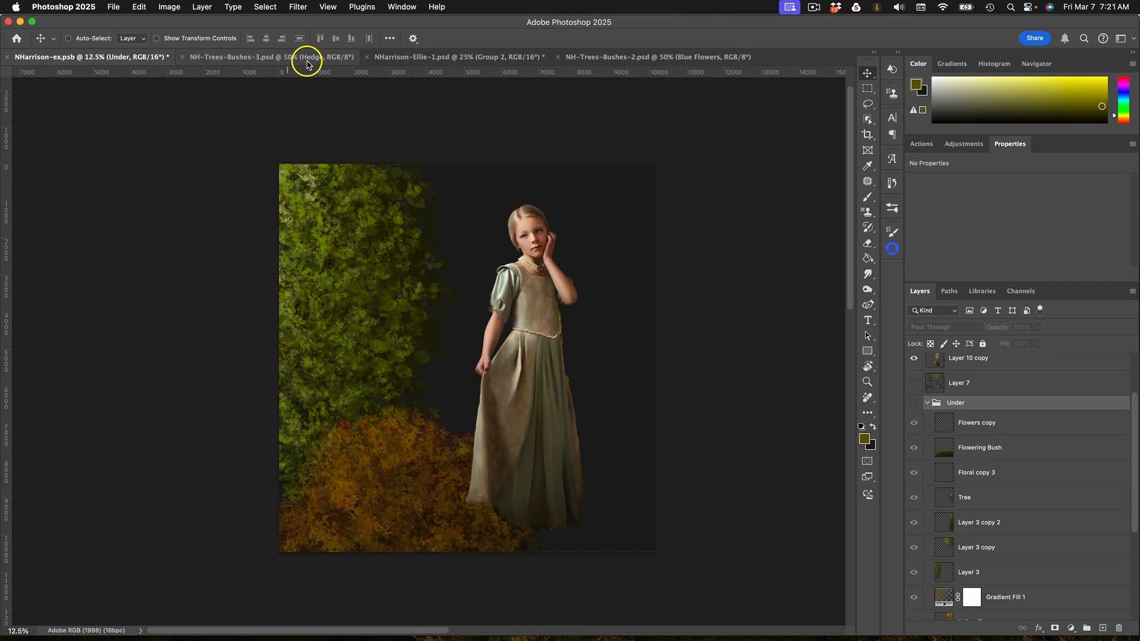
pyautogui.hotkey('ctrl', 'Up')
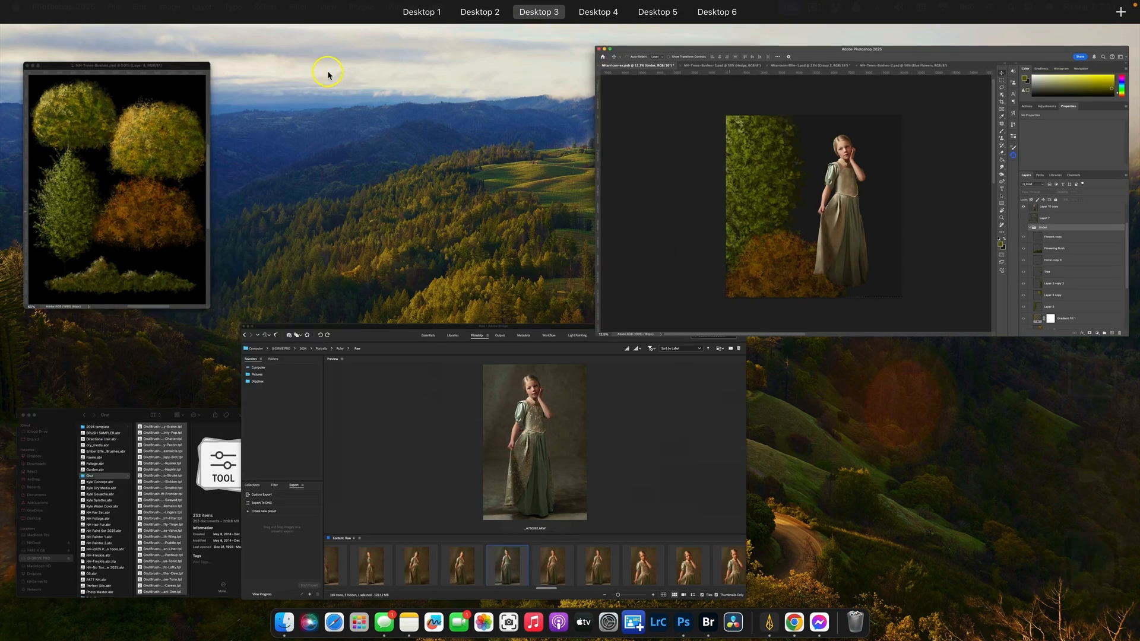
pyautogui.click(115, 166)
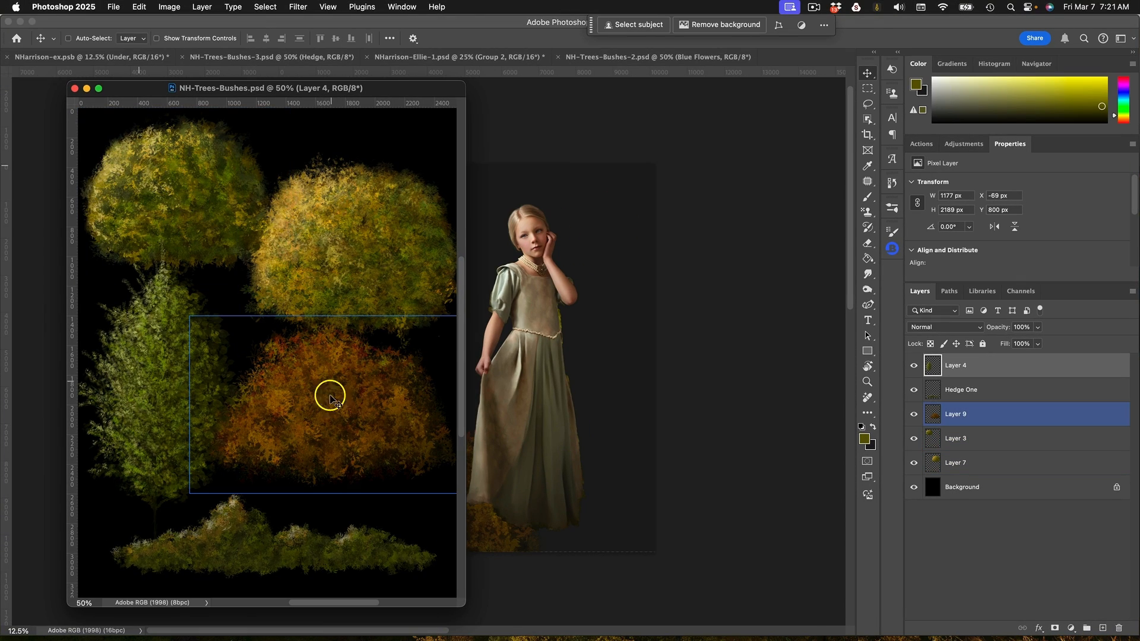
pyautogui.click(1035, 396)
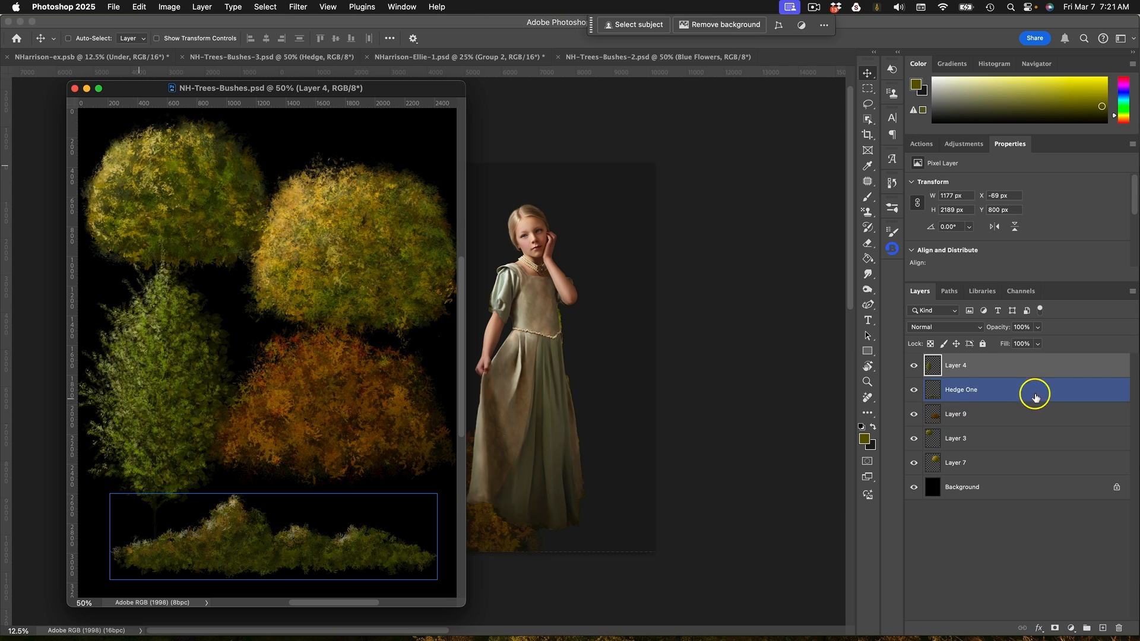
pyautogui.moveTo(930, 391); pyautogui.dragTo(604, 418)
pyautogui.click(1020, 520)
pyautogui.click(1030, 542)
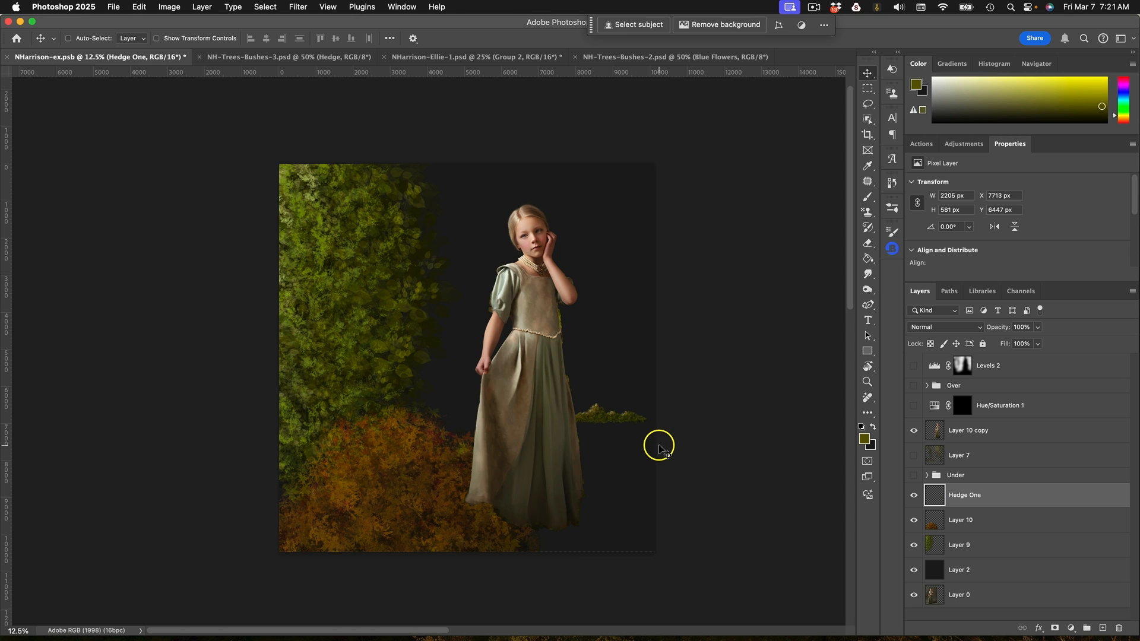
# - Scale the hedge to about 11662 × 3073 px across the canvas and move its layer above Layer 10 copy, in front of the girl
pyautogui.press('super+t')
pyautogui.moveTo(565, 402); pyautogui.dragTo(244, 364)
pyautogui.press('Return')
pyautogui.moveTo(964, 495); pyautogui.dragTo(987, 428)
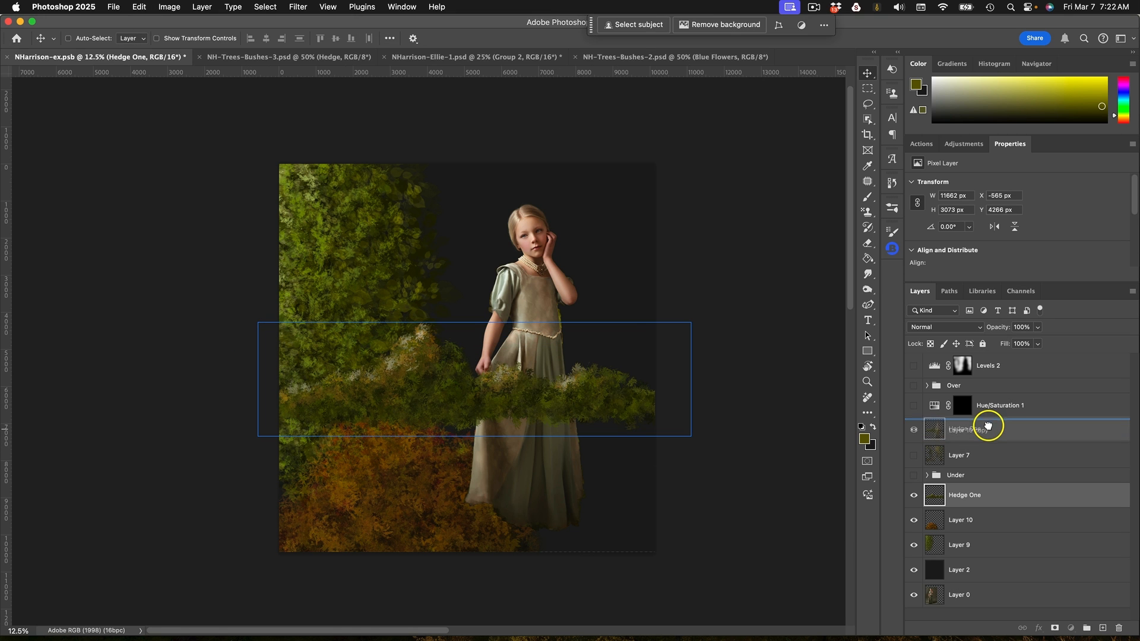
# - Move the hedge down to the canvas's lower edge over the dress hem and set its layer to Multiply
pyautogui.moveTo(435, 373); pyautogui.dragTo(401, 508)
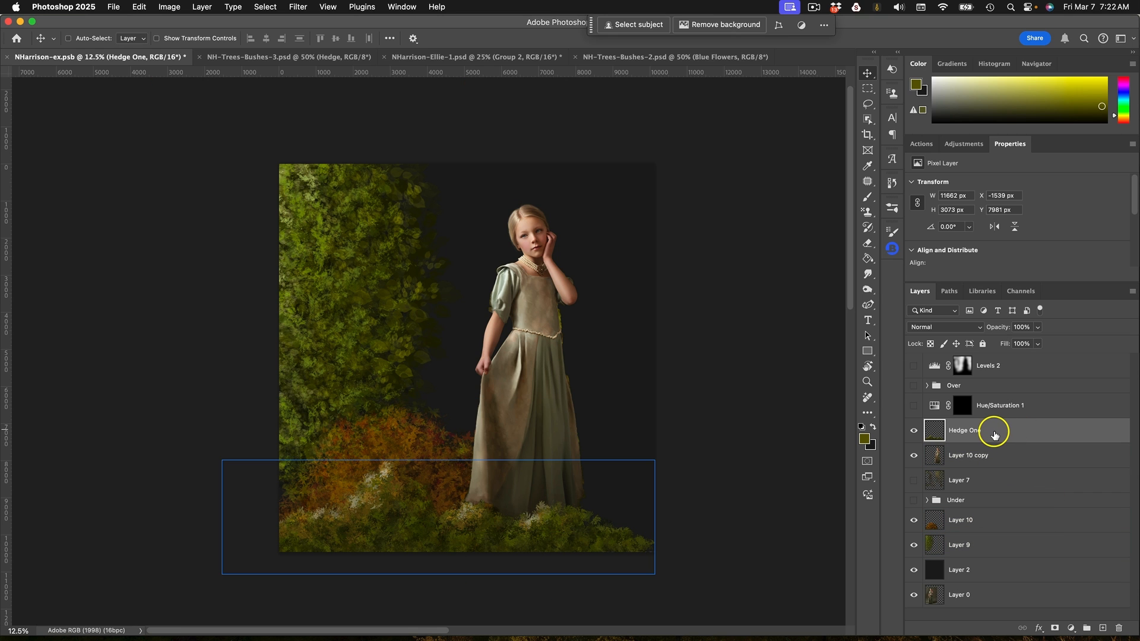
pyautogui.click(935, 327)
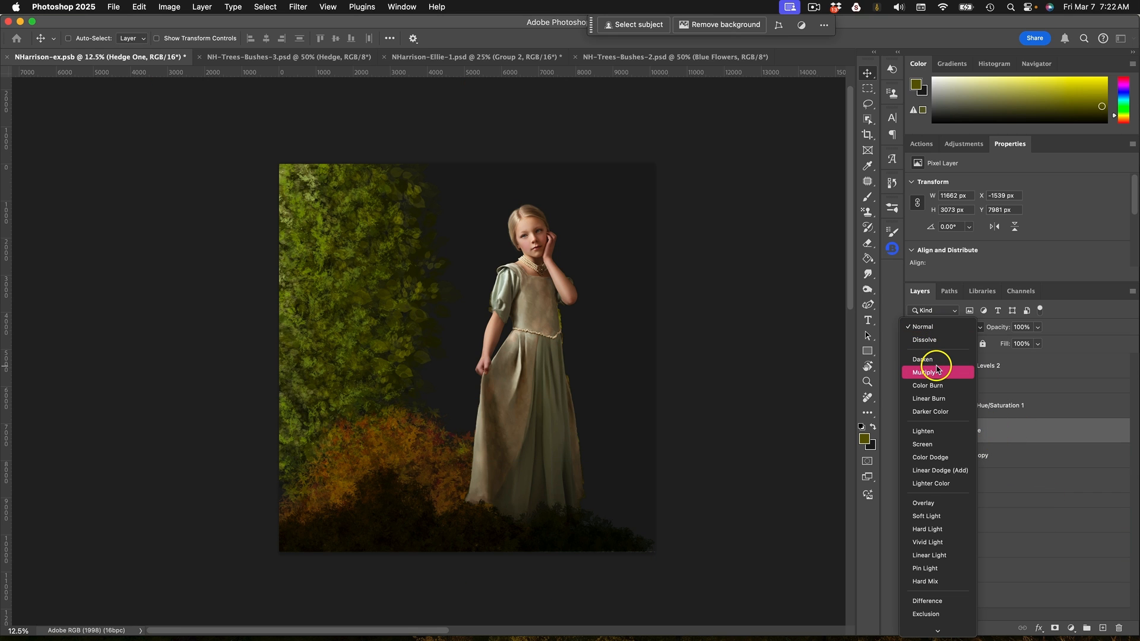
pyautogui.click(939, 371)
# - Duplicate the Hedge One layer and set the copy to Normal blend mode at 70% opacity
pyautogui.press('super+j')
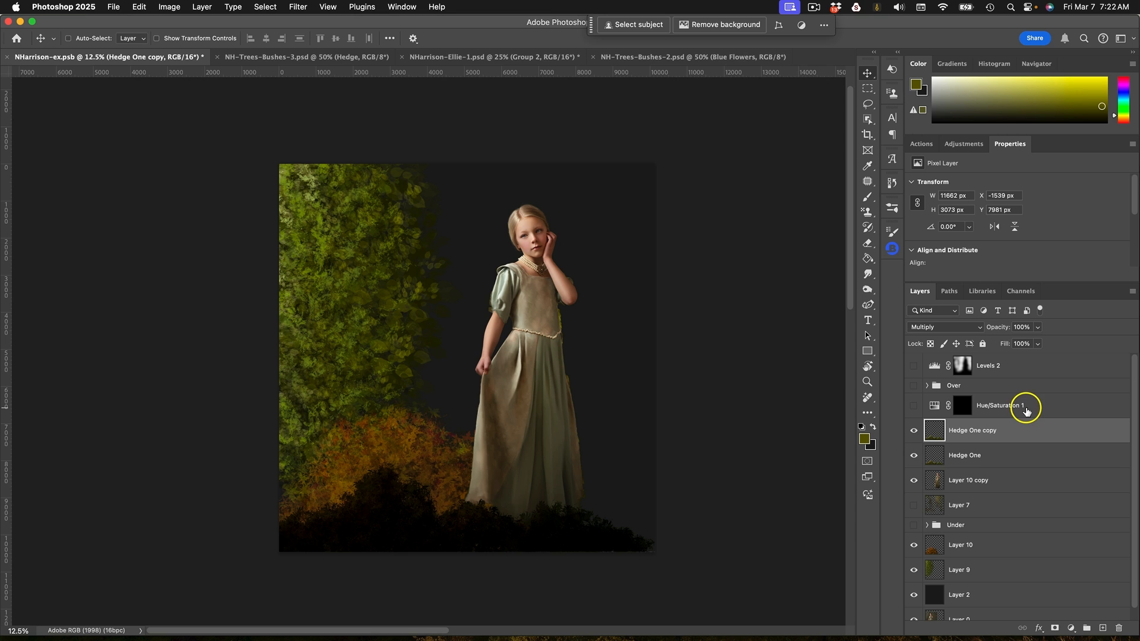
pyautogui.click(935, 327)
pyautogui.click(929, 279)
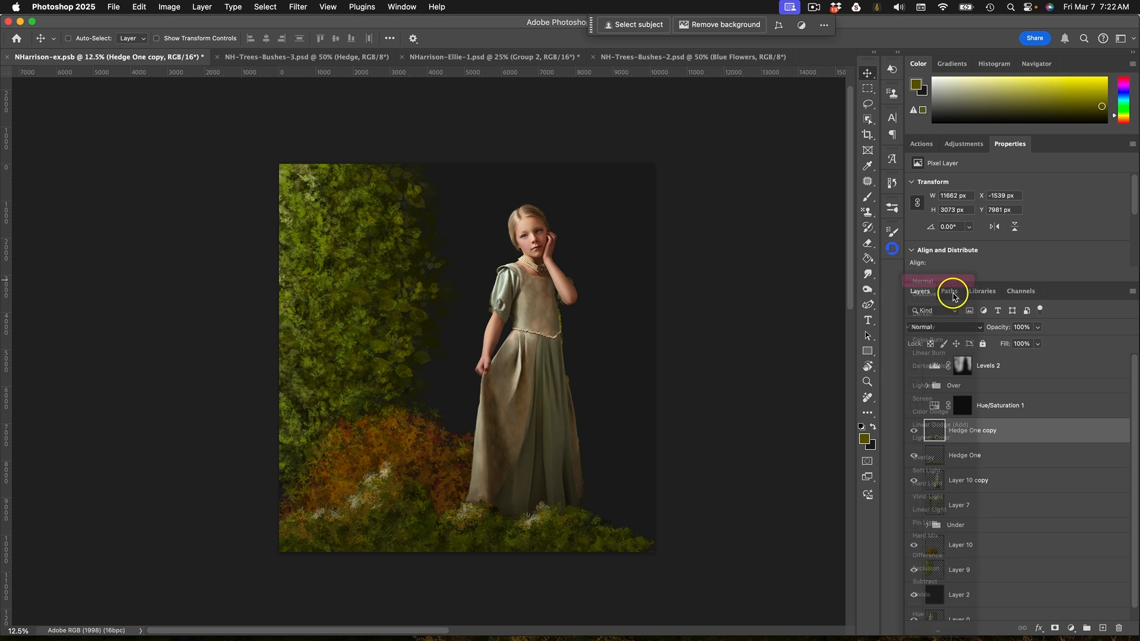
pyautogui.click(1036, 329)
pyautogui.moveTo(1038, 339); pyautogui.dragTo(1032, 344)
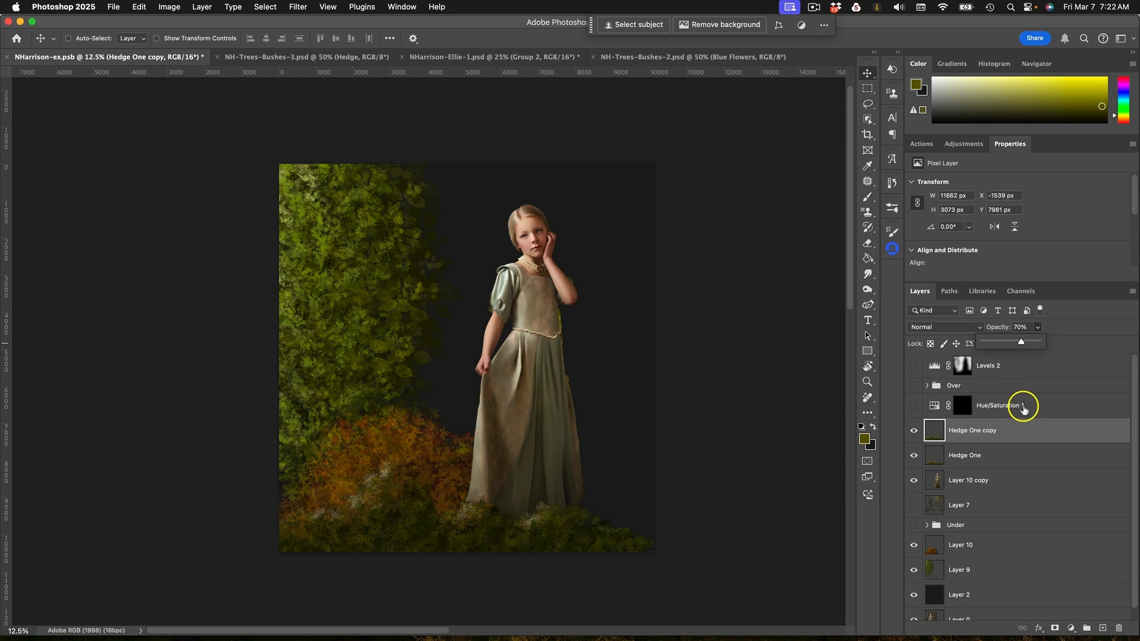
pyautogui.click(1009, 468)
pyautogui.click(987, 475)
# - Switch to the NHarrison-Ellie-1.psd document and view the whole composite at 16.67%
pyautogui.click(519, 57)
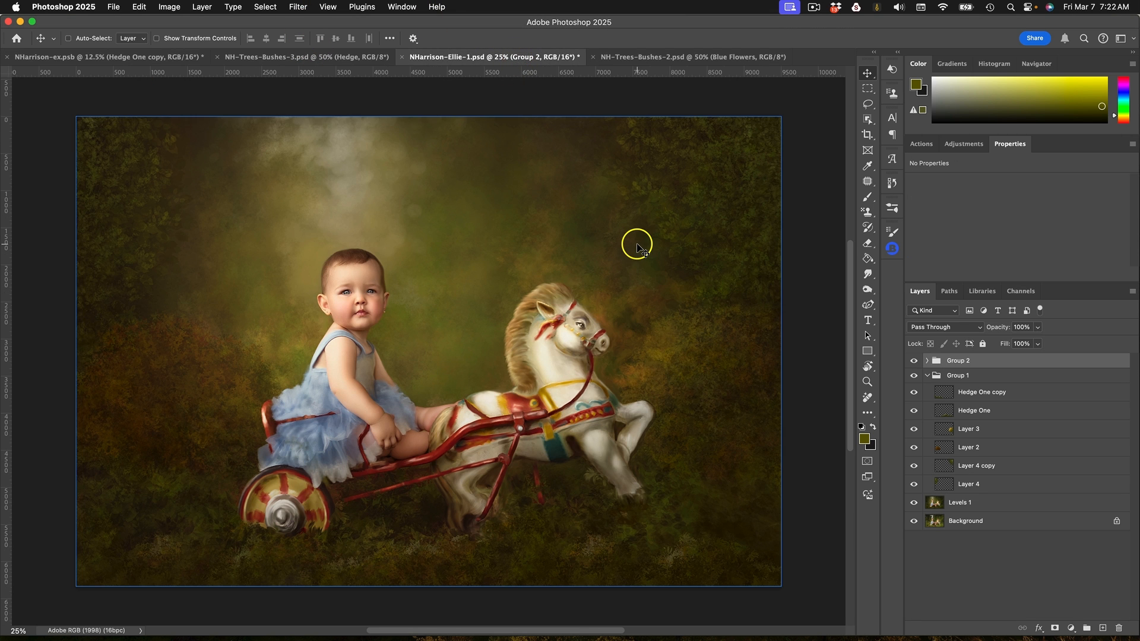
pyautogui.press('super+minus')
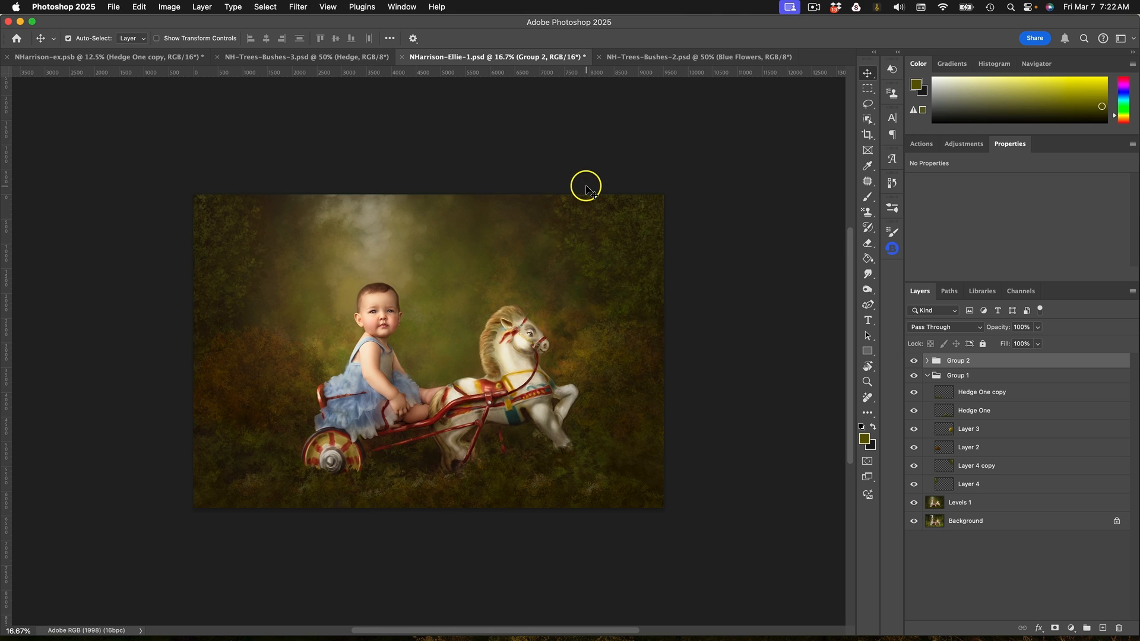